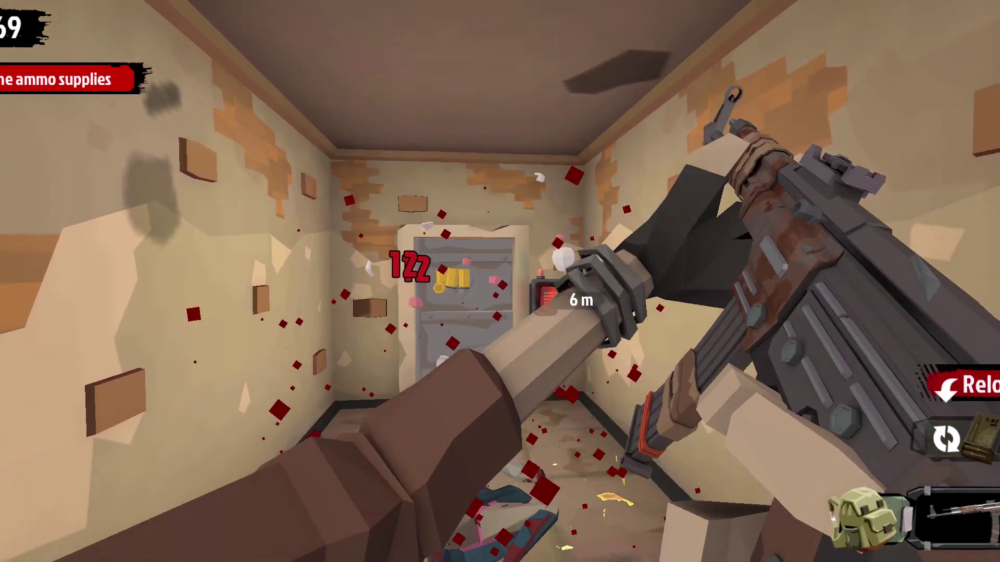
pyautogui.press('w')
pyautogui.press('w')
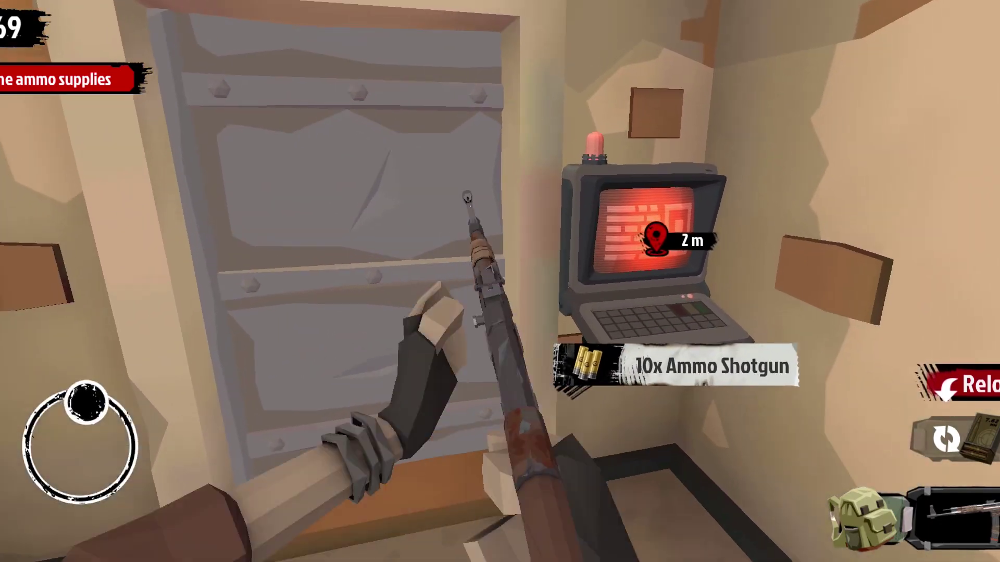
pyautogui.press('e')
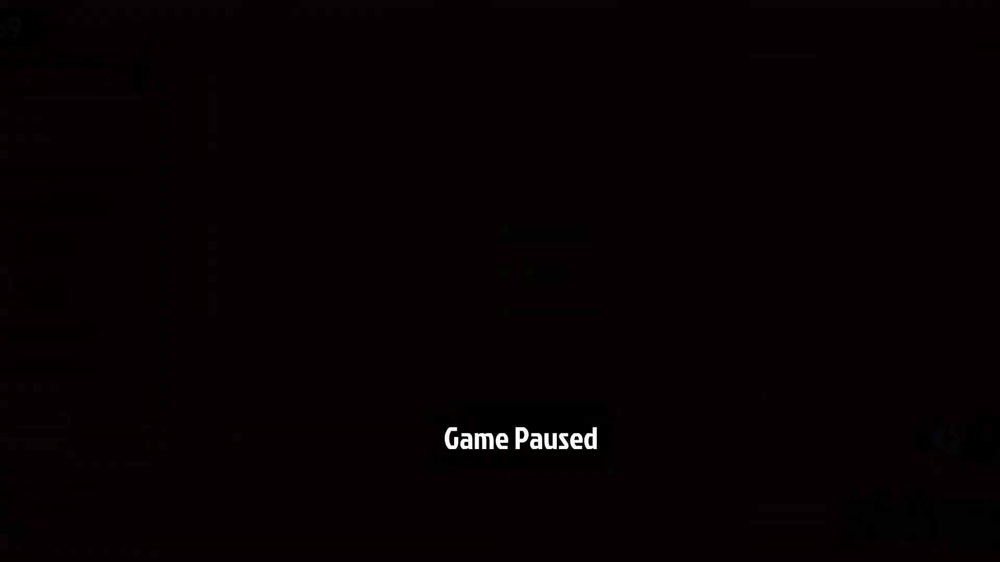
pyautogui.press('Escape')
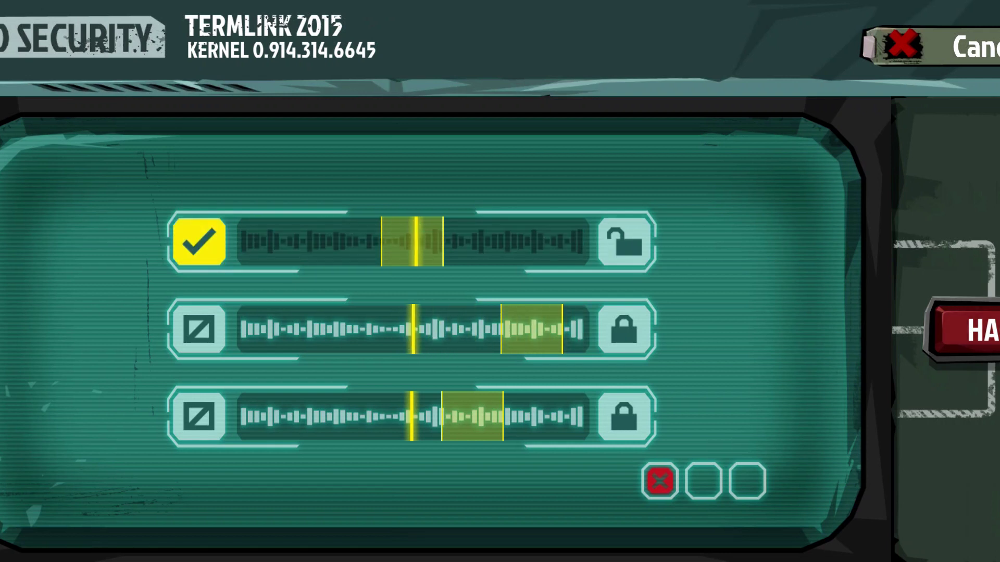
pyautogui.press('space')
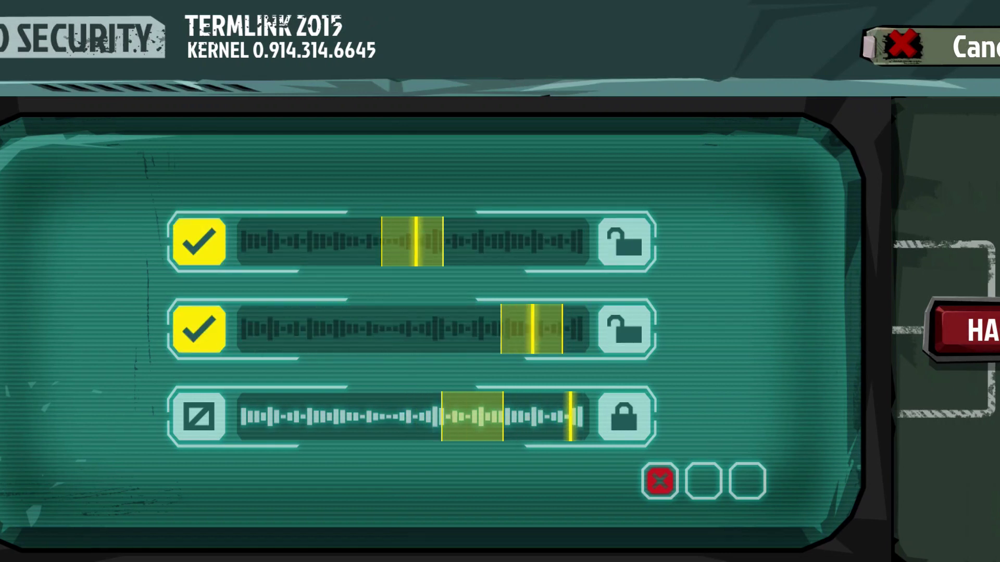
pyautogui.press('space')
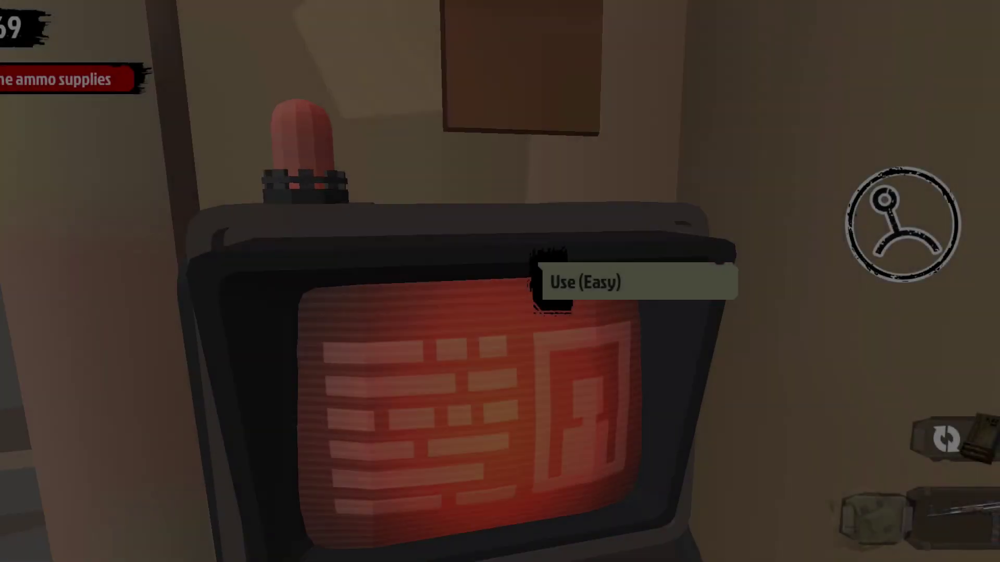
pyautogui.press('a')
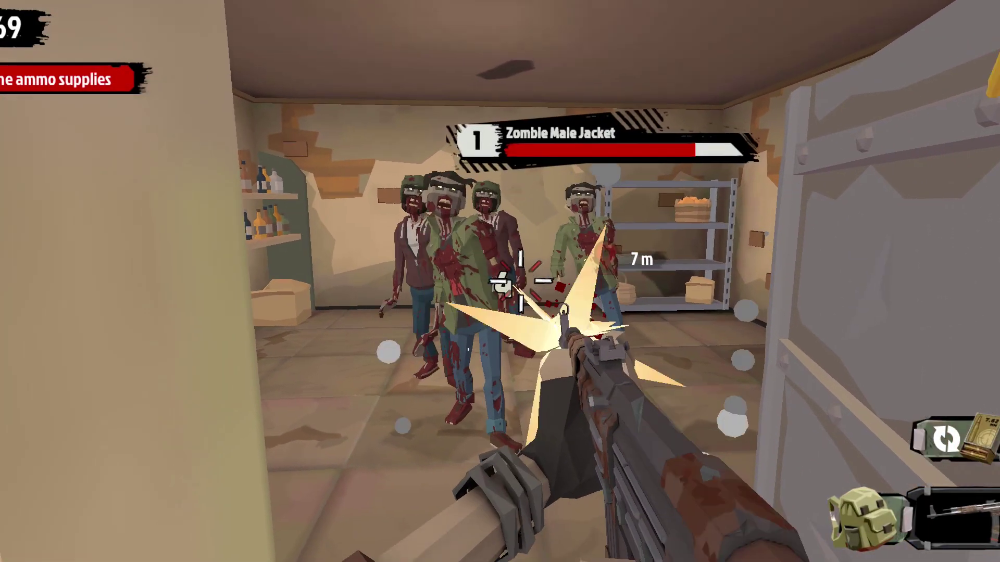
pyautogui.press('s')
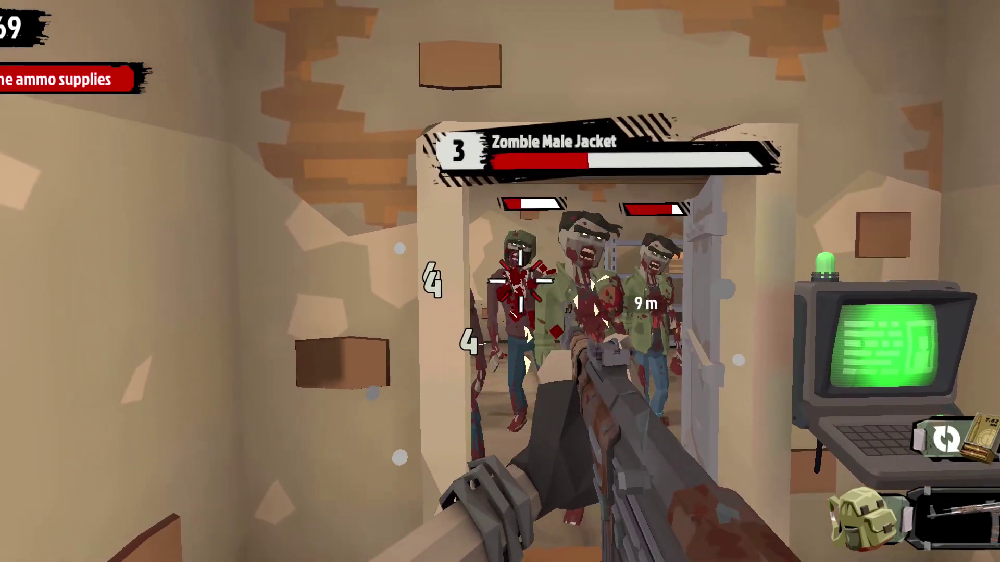
pyautogui.press('d')
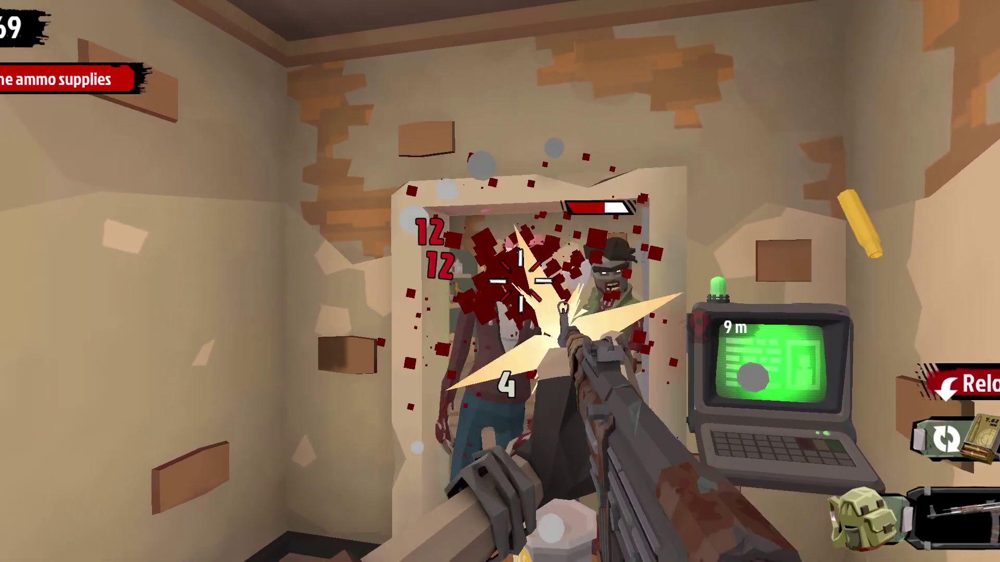
pyautogui.press('w')
pyautogui.press('w')
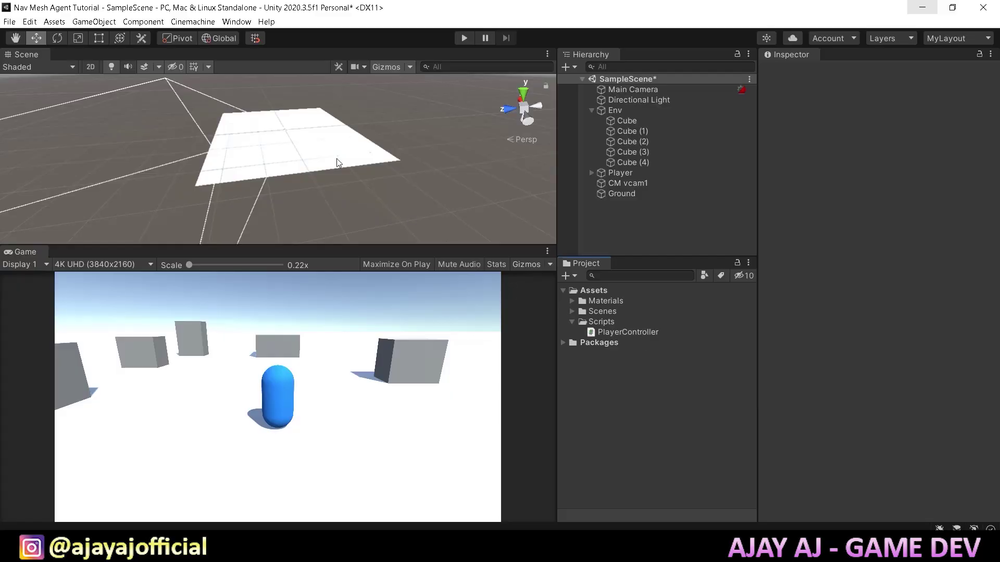
# - Examine the ground plane, the obstacle cubes and the player capsule in the scene
pyautogui.scroll(4, 307, 159)
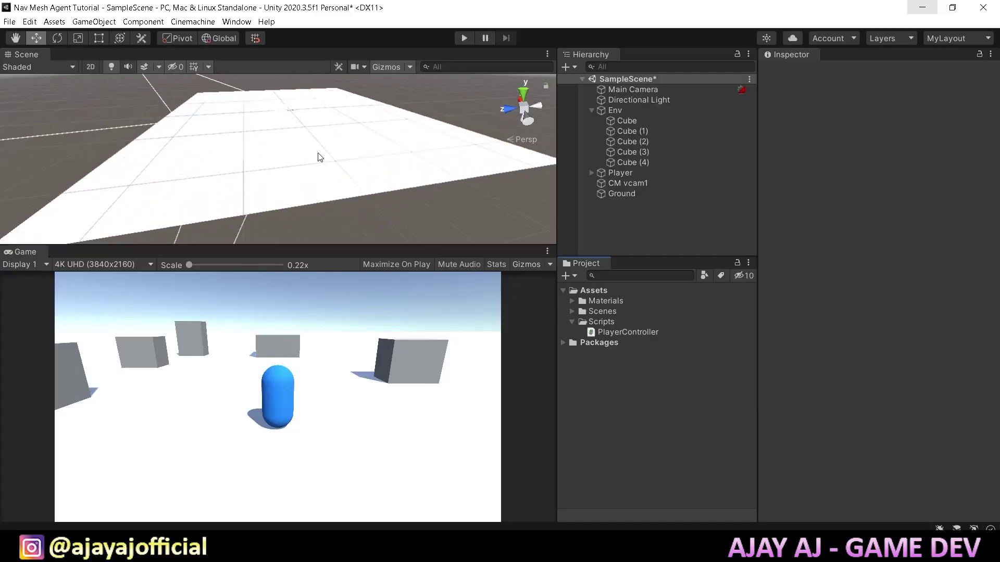
pyautogui.scroll(3, 319, 157)
pyautogui.moveTo(335, 140); pyautogui.dragTo(260, 175, button='middle')
pyautogui.scroll(3, 332, 171)
pyautogui.scroll(8, 332, 169)
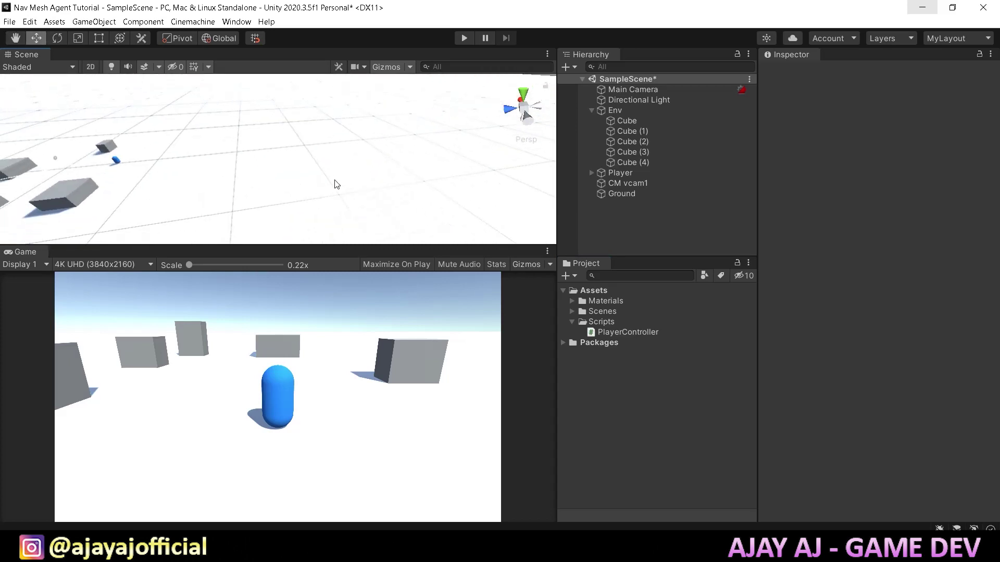
pyautogui.moveTo(335, 184); pyautogui.dragTo(242, 170, button='right')
pyautogui.moveTo(318, 140); pyautogui.dragTo(297, 156, button='middle')
pyautogui.scroll(4, 297, 157)
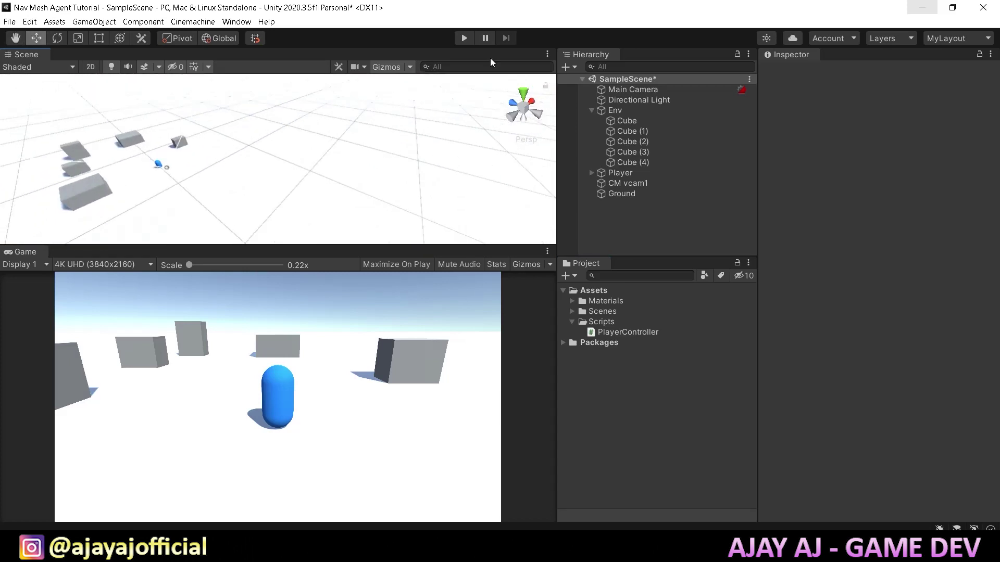
# - Play-test the scene by moving the player capsule between the cubes, and stop the play mode
pyautogui.click(469, 35)
pyautogui.click(337, 340)
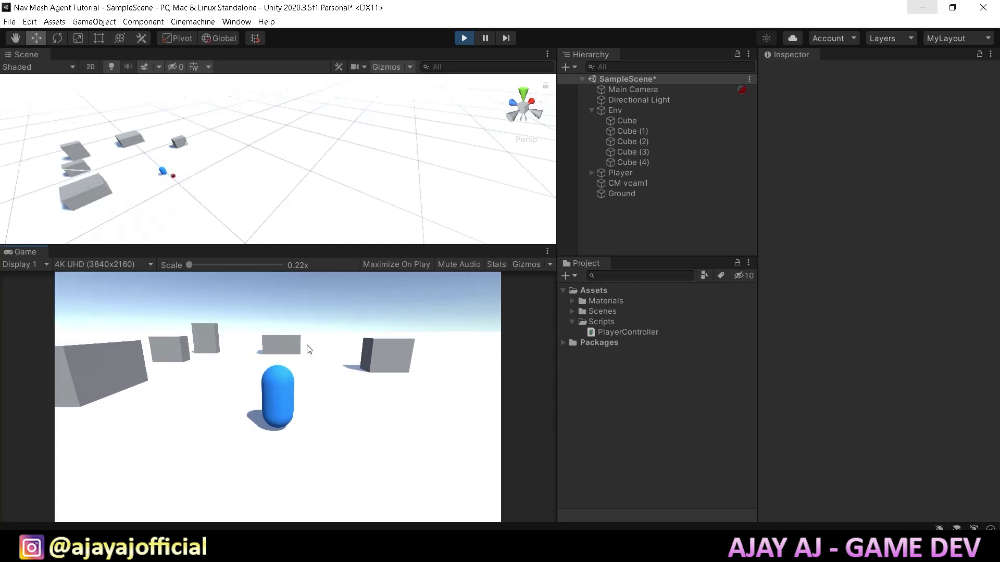
pyautogui.click(464, 39)
# - Collapse the Env group and create a 3D capsule object named ENemy at the scene's root level
pyautogui.click(592, 110)
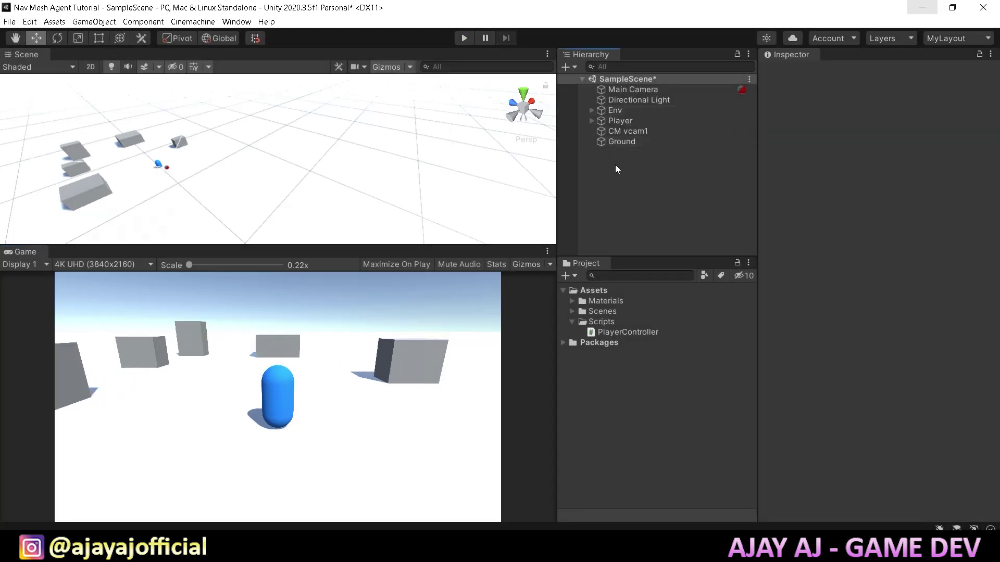
pyautogui.rightClick(616, 166)
pyautogui.moveTo(683, 314)
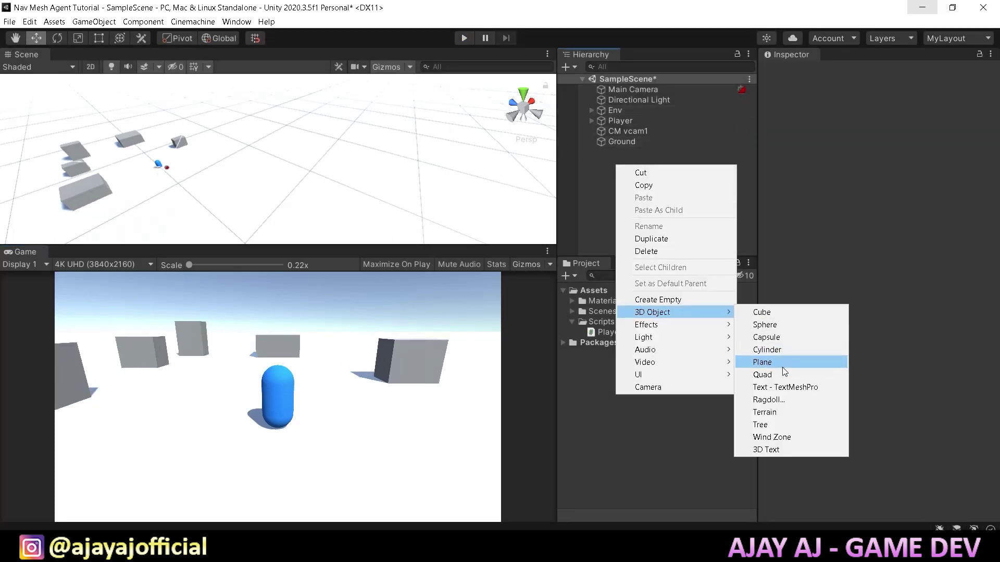
pyautogui.click(781, 340)
pyautogui.write('EN')
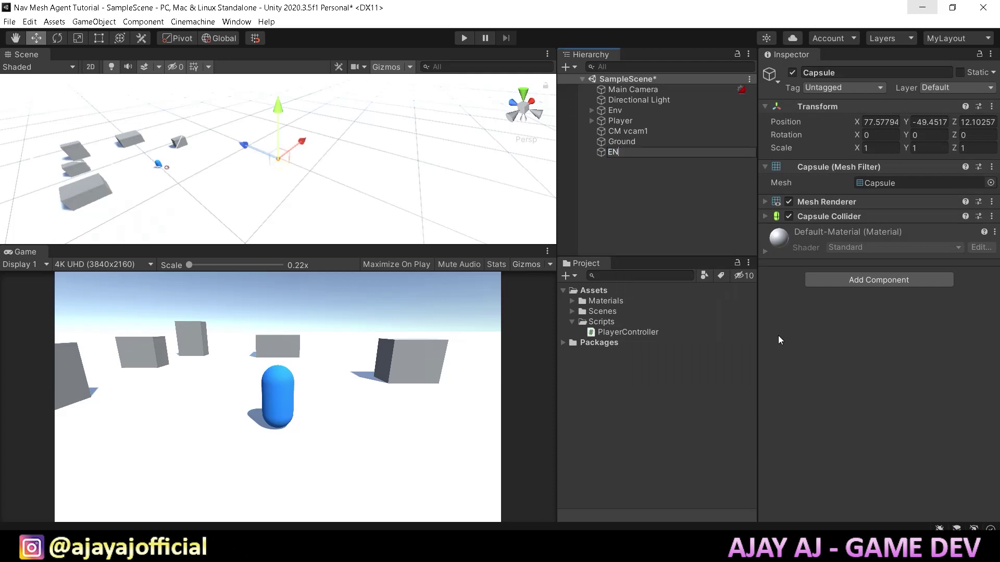
pyautogui.write('emy')
pyautogui.press('Return')
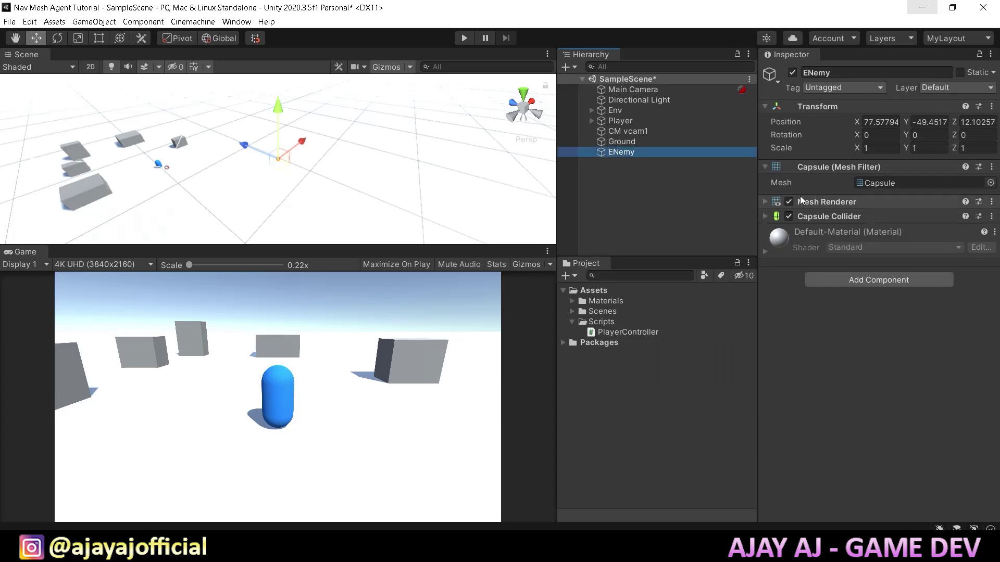
# - Reset the enemy capsule's transform with its position at X 3, Y 1, Z 3, and apply the Red material to it
pyautogui.click(991, 106)
pyautogui.click(896, 119)
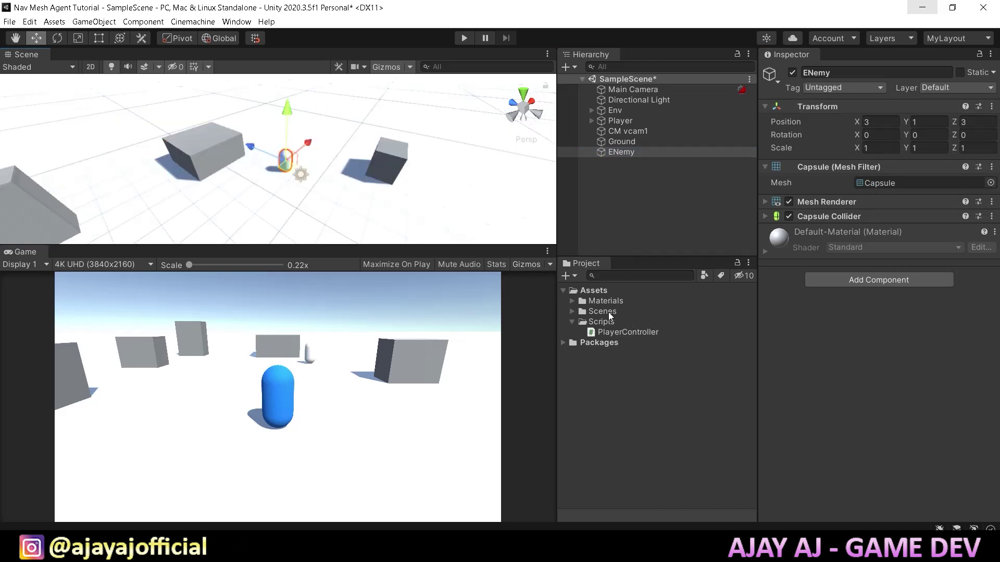
pyautogui.click(573, 301)
pyautogui.moveTo(611, 331); pyautogui.dragTo(283, 155)
pyautogui.scroll(6, 334, 165)
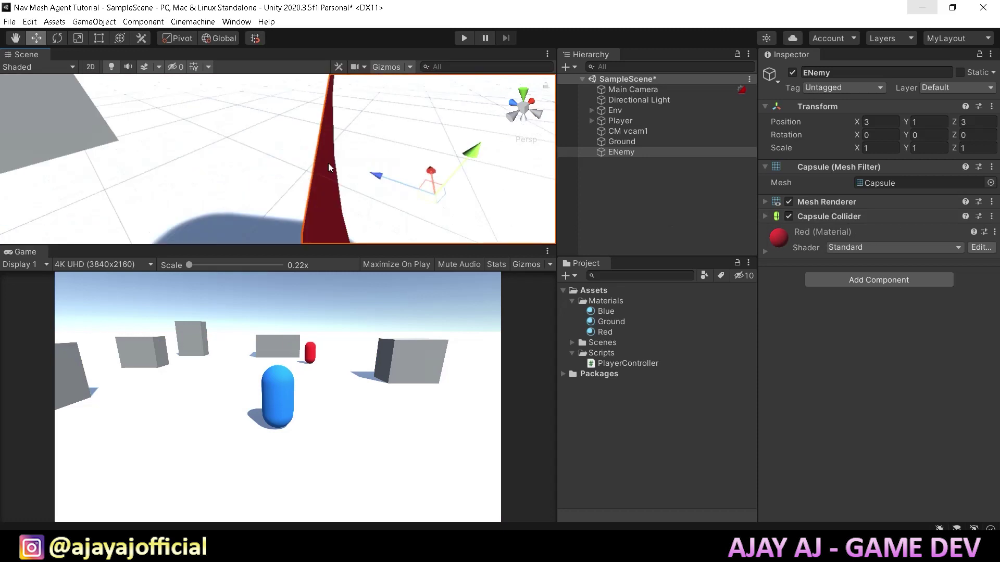
pyautogui.scroll(-5, 328, 172)
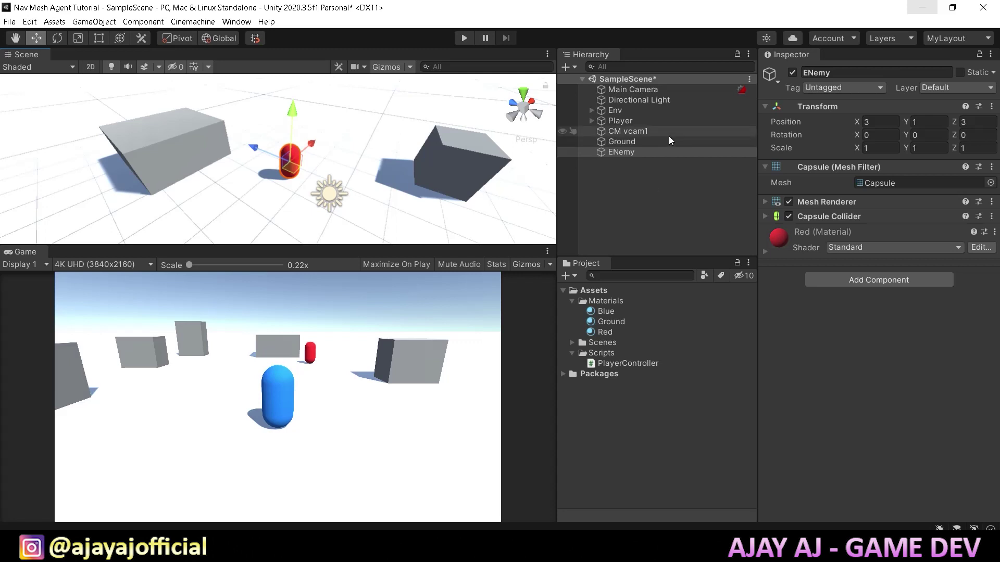
# - Add a Nav Mesh Agent component to the enemy capsule, look over its settings and collapse it
pyautogui.click(901, 282)
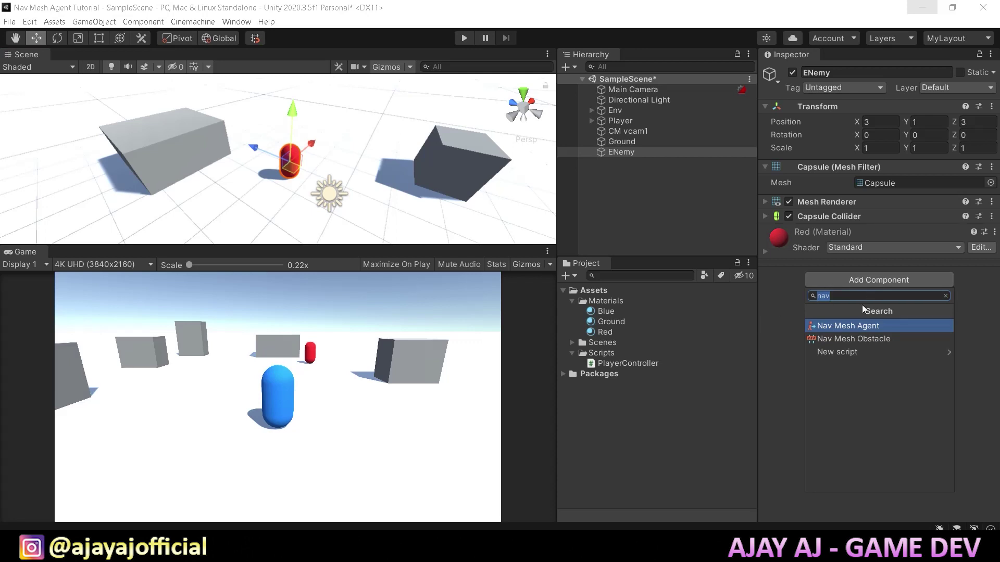
pyautogui.click(852, 329)
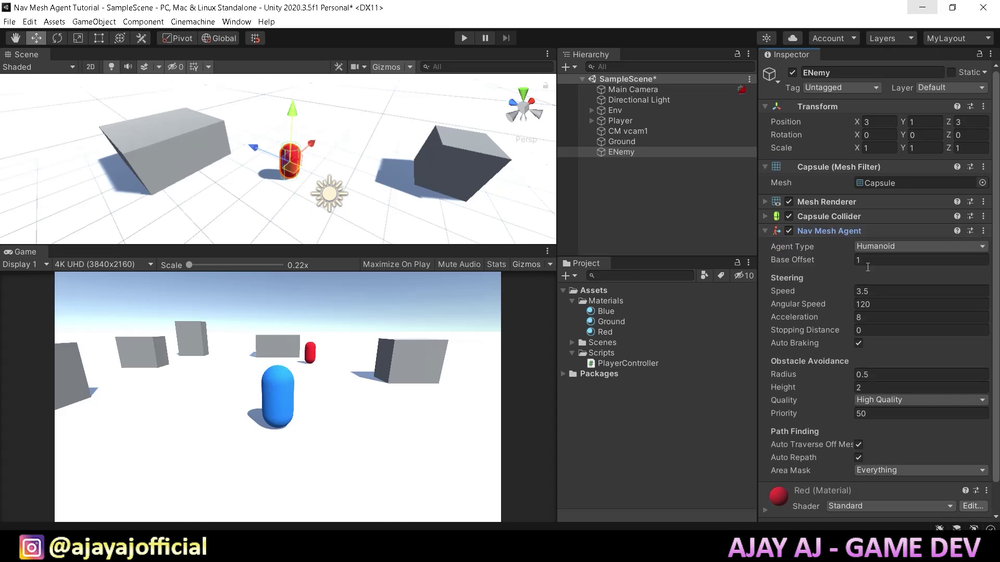
pyautogui.scroll(-2, 834, 279)
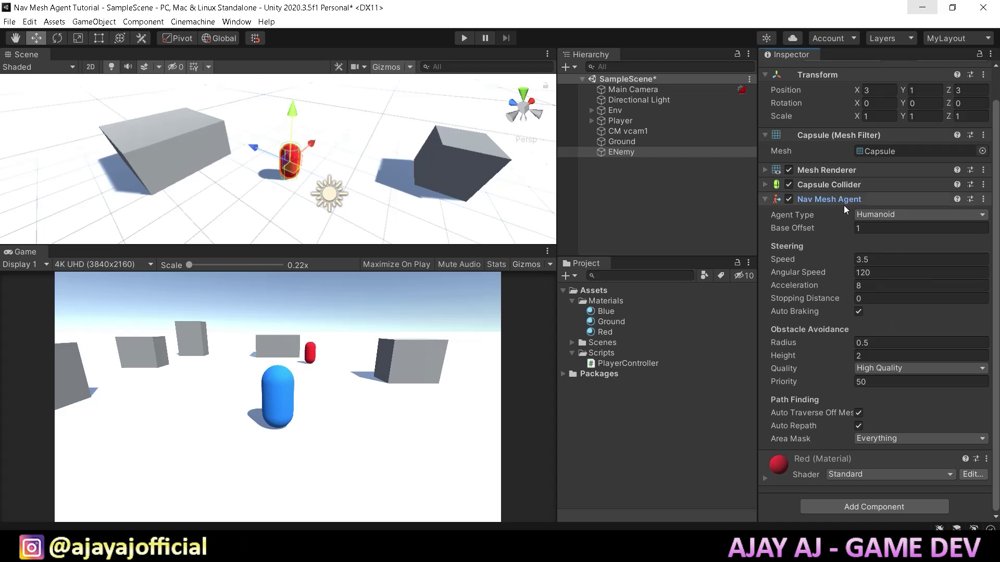
pyautogui.click(831, 200)
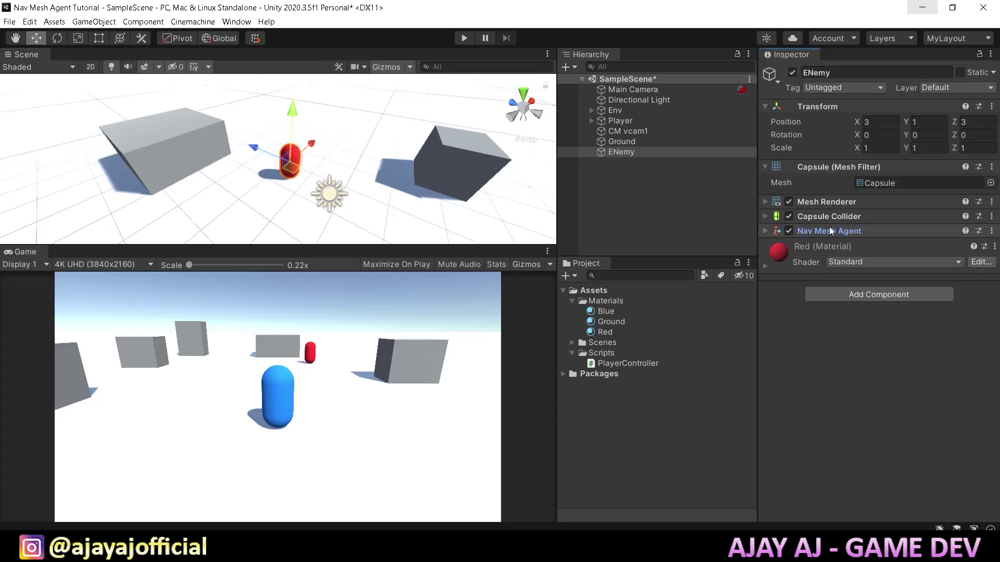
# - Open the AI Navigation settings with the enemy capsule selected
pyautogui.scroll(-8, 360, 148)
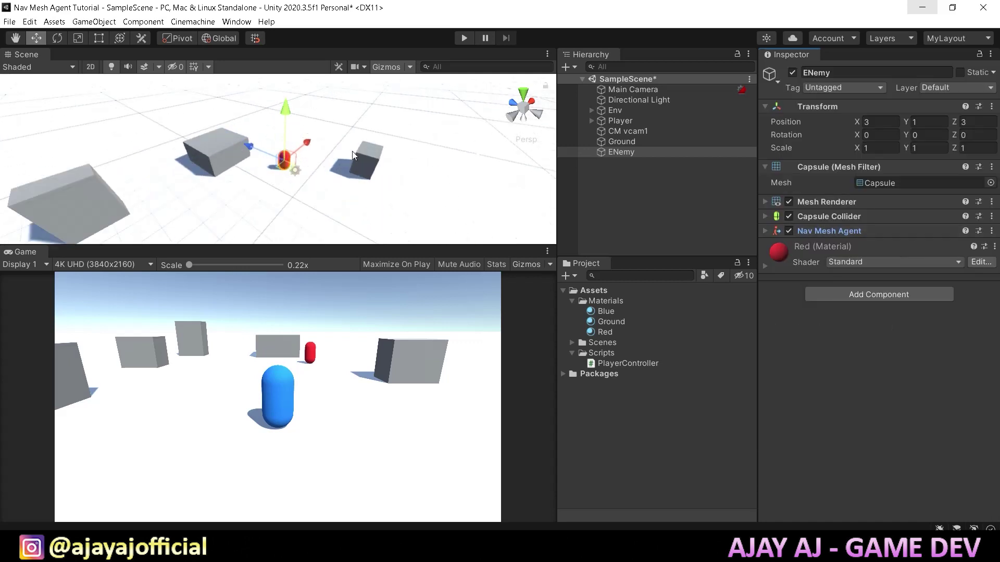
pyautogui.scroll(4, 352, 151)
pyautogui.scroll(6, 293, 189)
pyautogui.scroll(-6, 235, 165)
pyautogui.moveTo(299, 178); pyautogui.dragTo(222, 117, button='right')
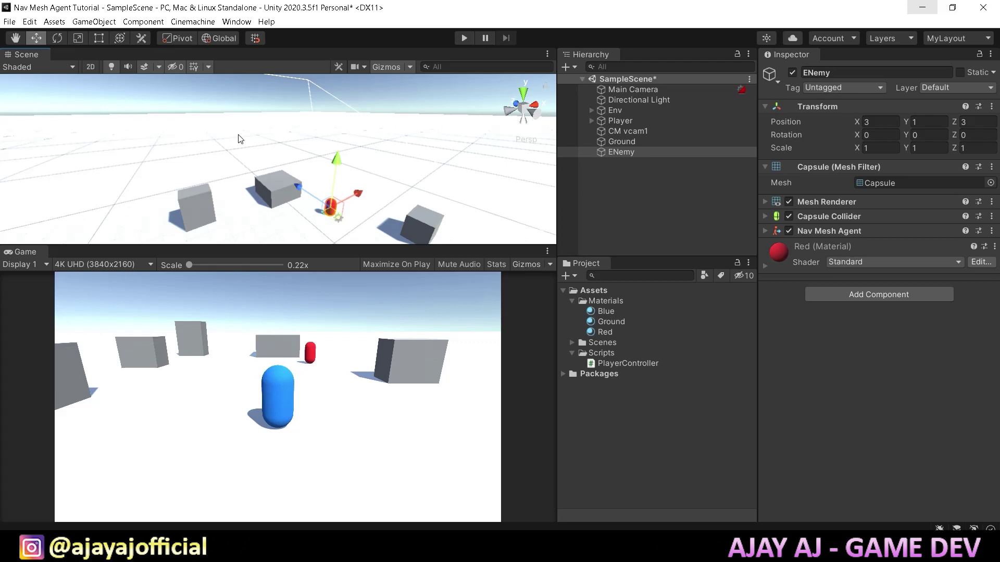
pyautogui.click(233, 24)
pyautogui.moveTo(314, 245)
pyautogui.click(426, 248)
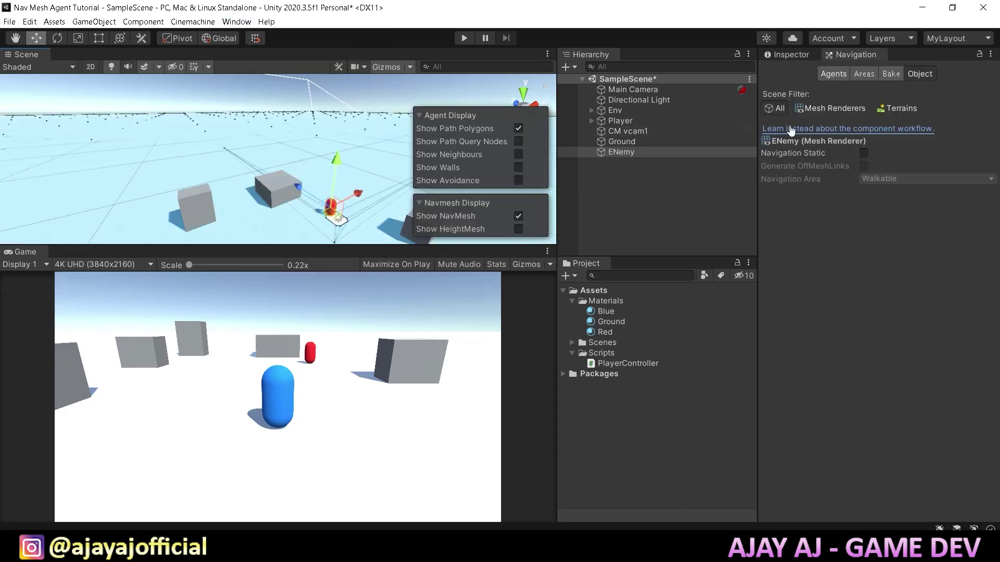
# - Mark the enemy capsule as Navigation Static with its navigation area kept as Walkable
pyautogui.scroll(-15, 351, 133)
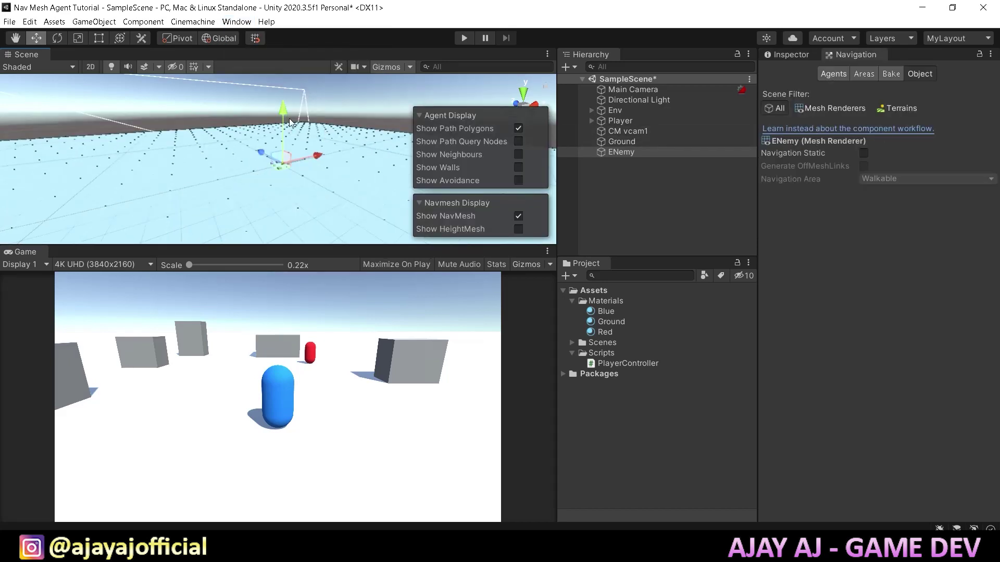
pyautogui.moveTo(289, 118); pyautogui.dragTo(252, 215, button='right')
pyautogui.scroll(-4, 287, 174)
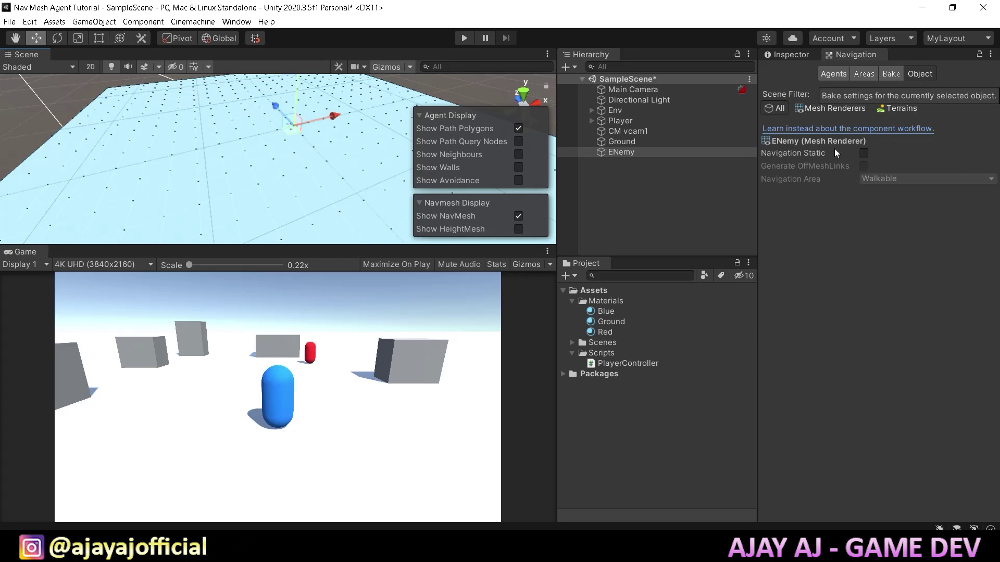
pyautogui.click(863, 154)
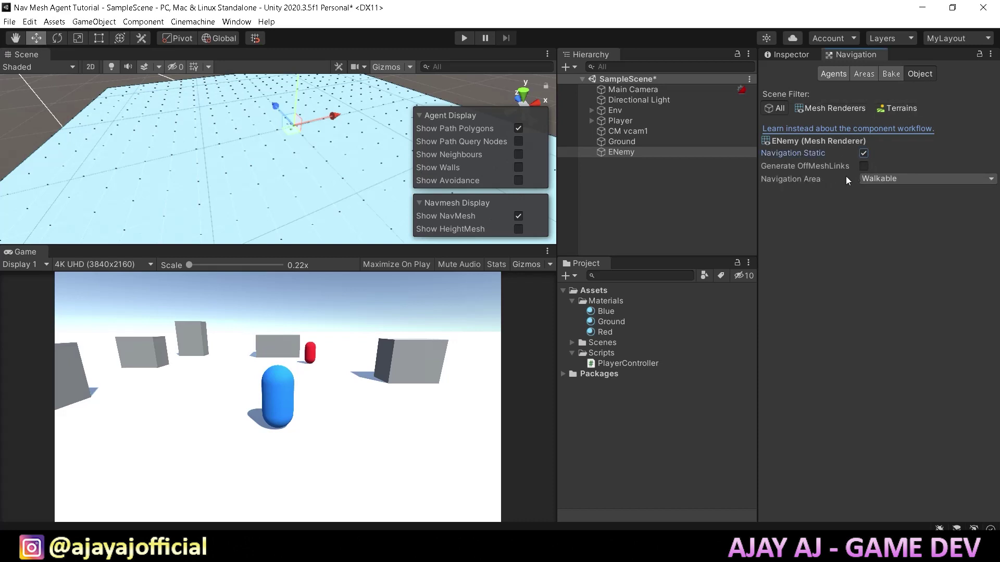
pyautogui.click(907, 180)
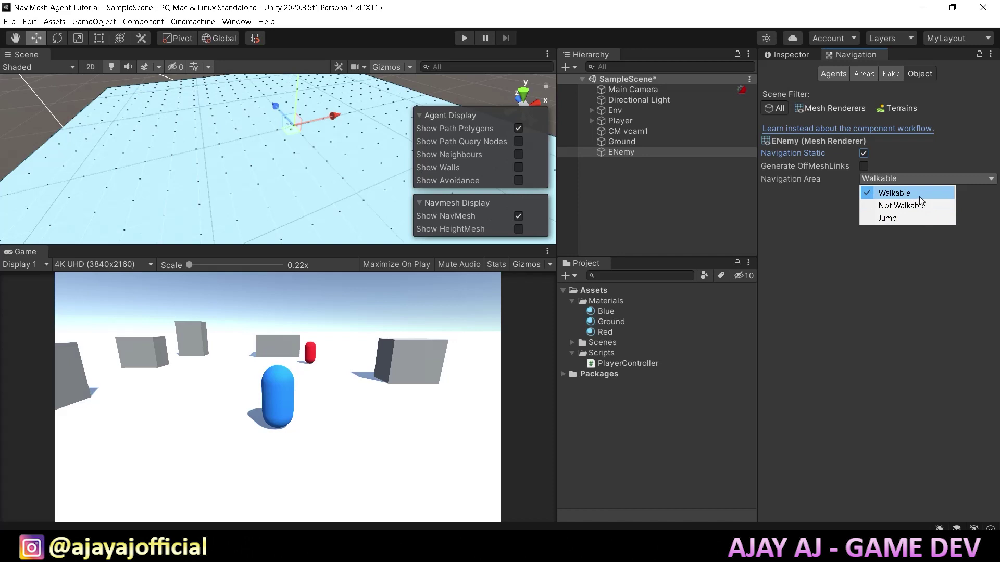
pyautogui.click(920, 197)
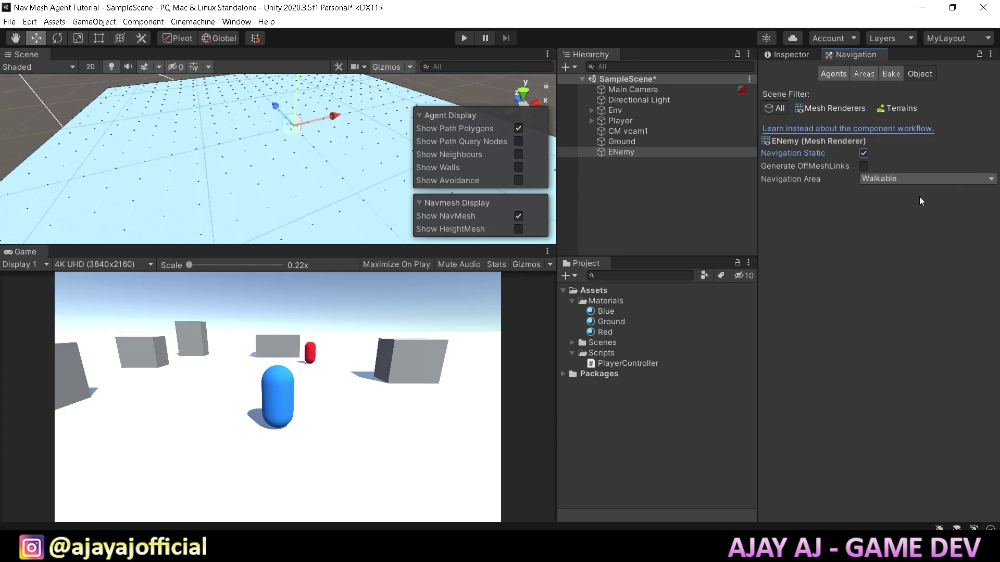
# - Show the navigation bake settings, select the Ground object and examine the NavMesh covering it
pyautogui.click(892, 73)
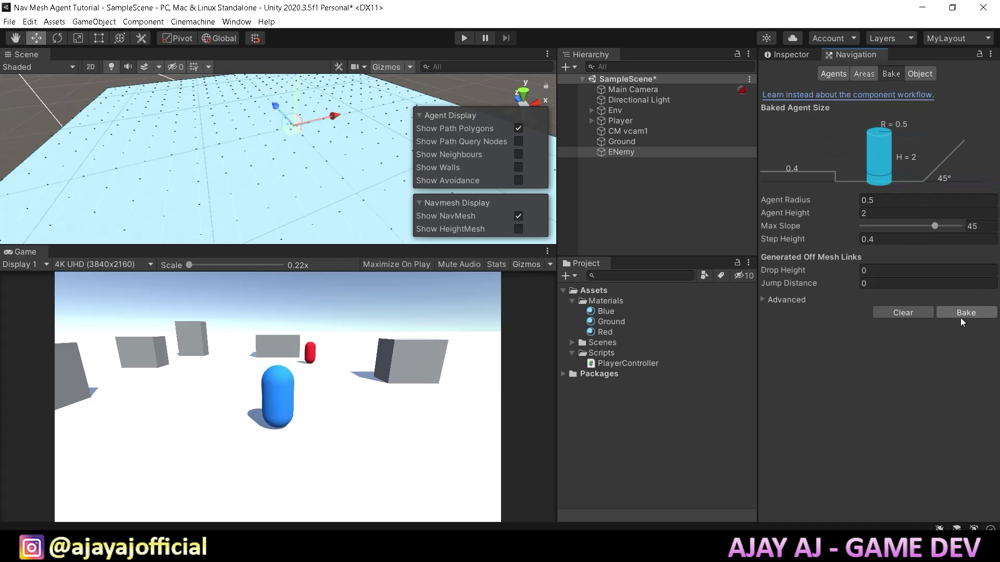
pyautogui.scroll(-1, 201, 86)
pyautogui.scroll(-2, 201, 85)
pyautogui.moveTo(246, 148); pyautogui.dragTo(247, 177, button='right')
pyautogui.click(631, 142)
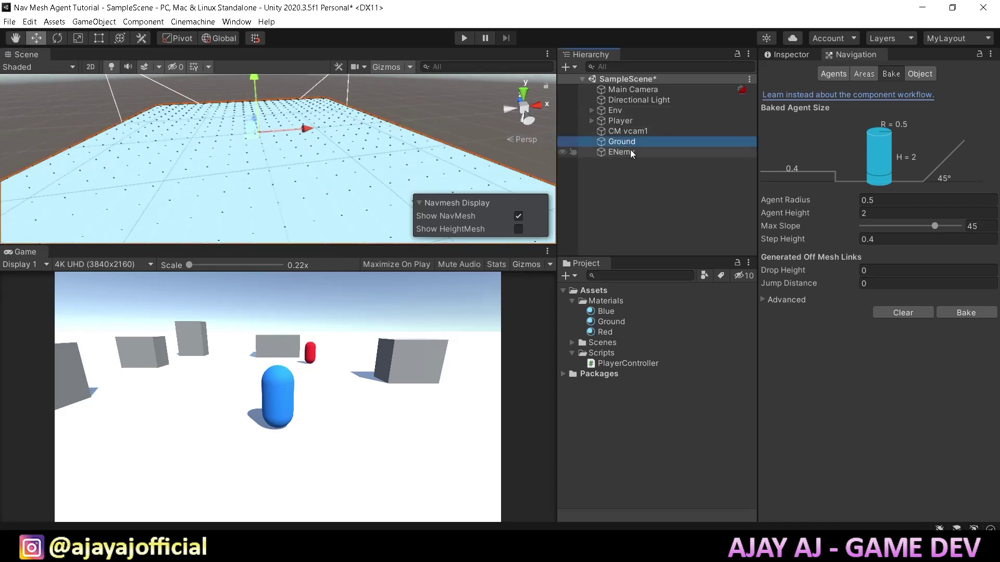
pyautogui.scroll(-1, 267, 146)
pyautogui.moveTo(298, 139); pyautogui.dragTo(325, 143, button='middle')
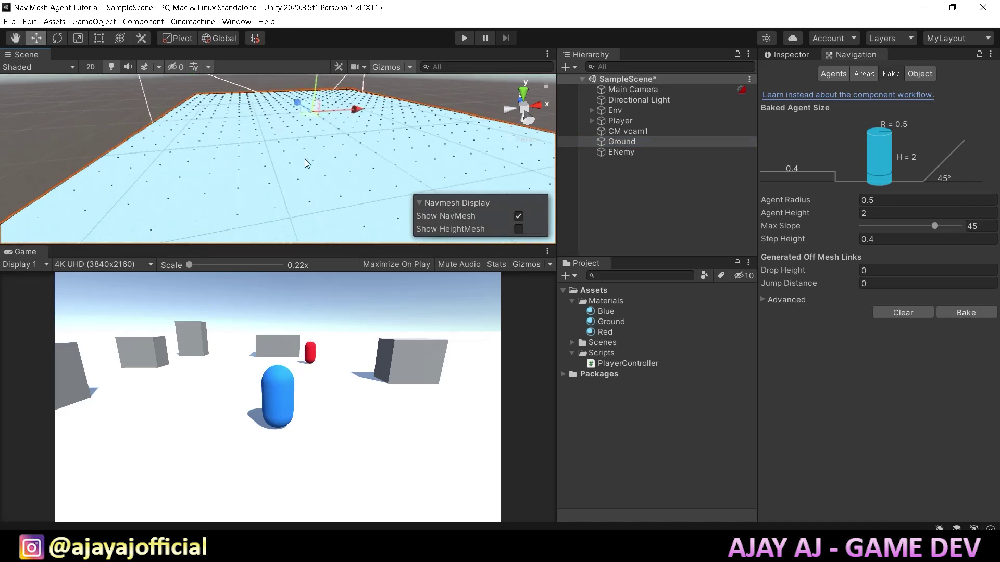
# - Clear the baked NavMesh from the Ground object and check its surface in the scene
pyautogui.scroll(2, 305, 161)
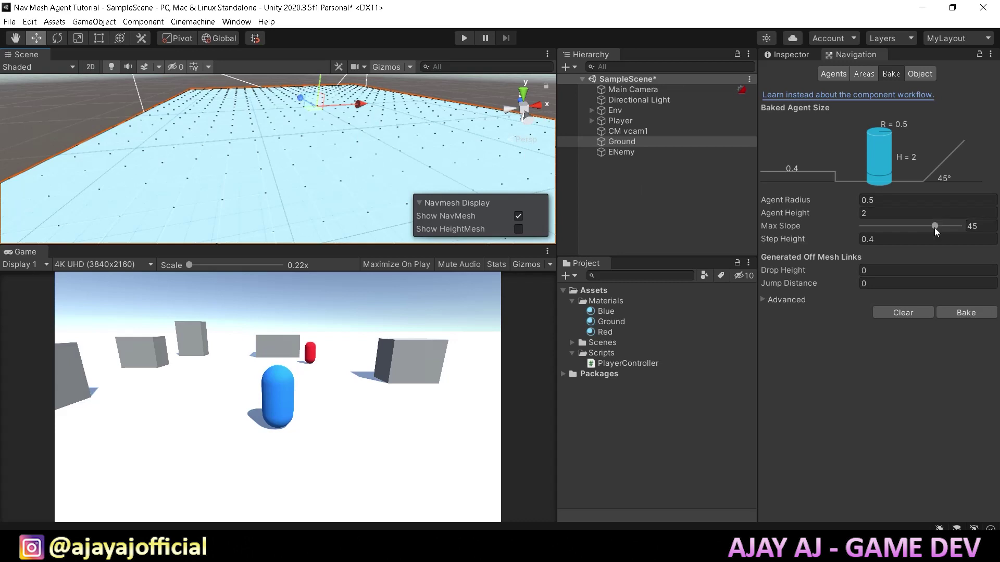
pyautogui.click(915, 310)
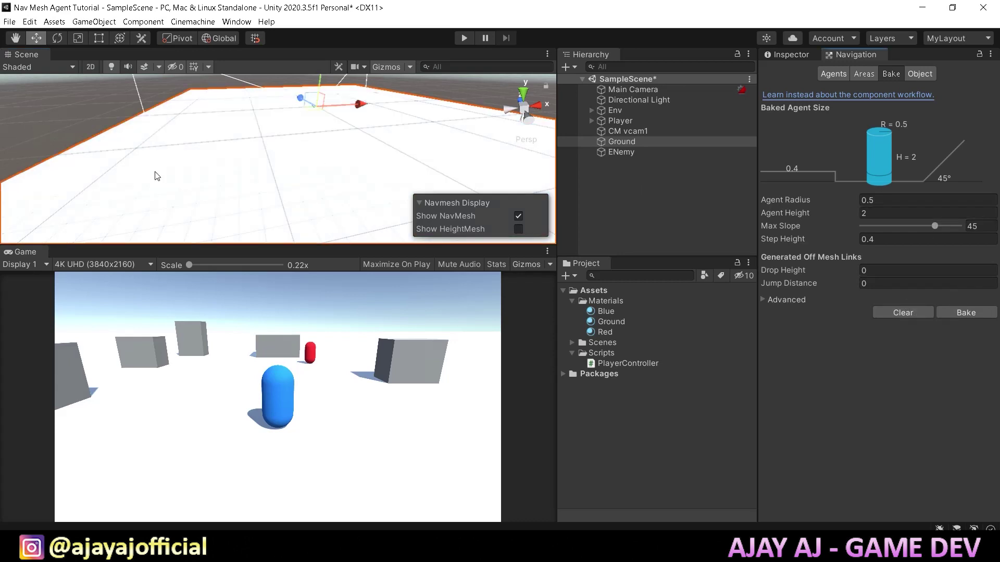
pyautogui.scroll(-3, 334, 146)
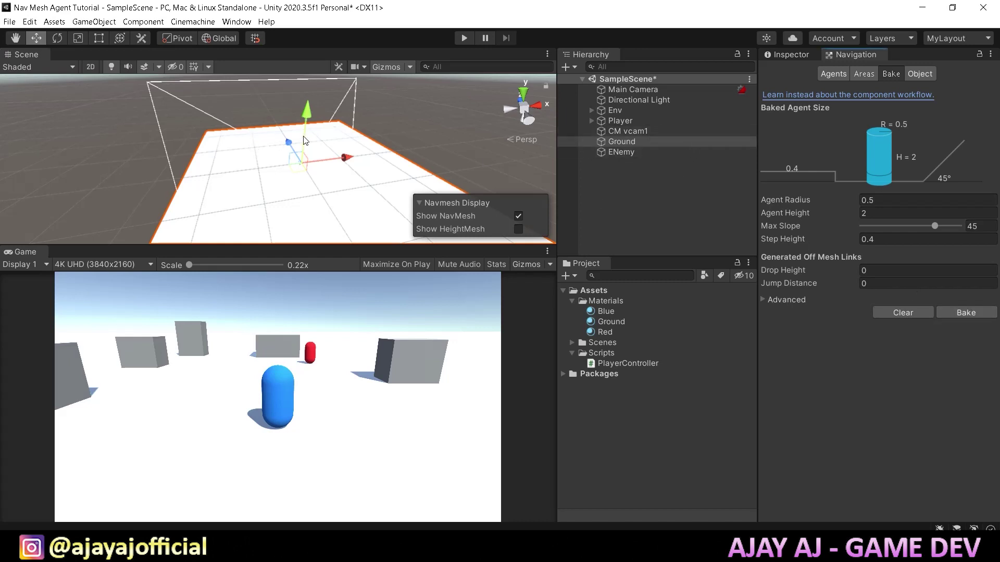
pyautogui.scroll(3, 269, 196)
pyautogui.scroll(-3, 269, 195)
# - Replace the Ground object with a new plane named Plane_New at the origin, scaled to 100 on X and Z
pyautogui.click(722, 141)
pyautogui.press('Delete')
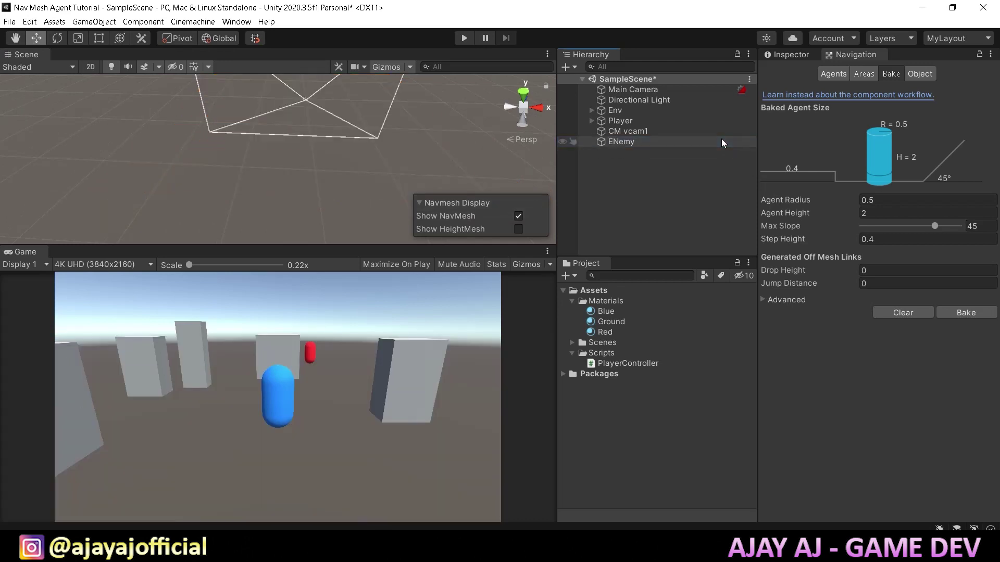
pyautogui.rightClick(654, 164)
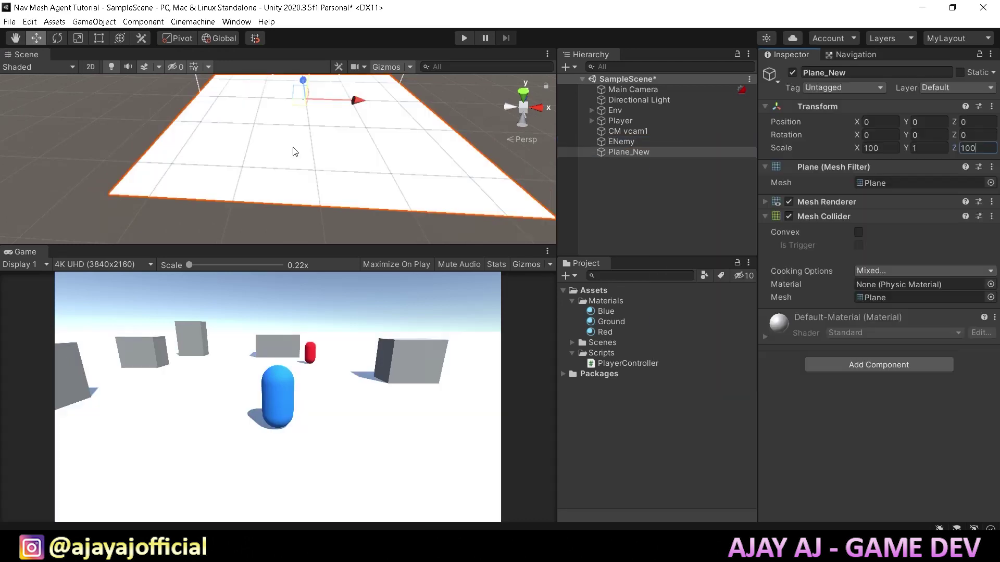
pyautogui.moveTo(293, 148); pyautogui.dragTo(371, 136, button='right')
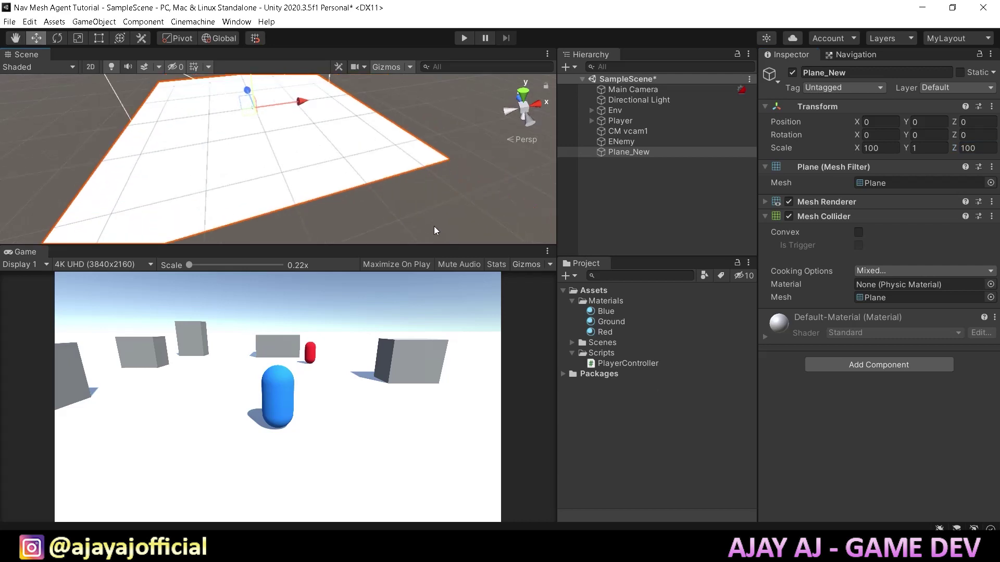
pyautogui.moveTo(448, 235); pyautogui.dragTo(404, 182, button='right')
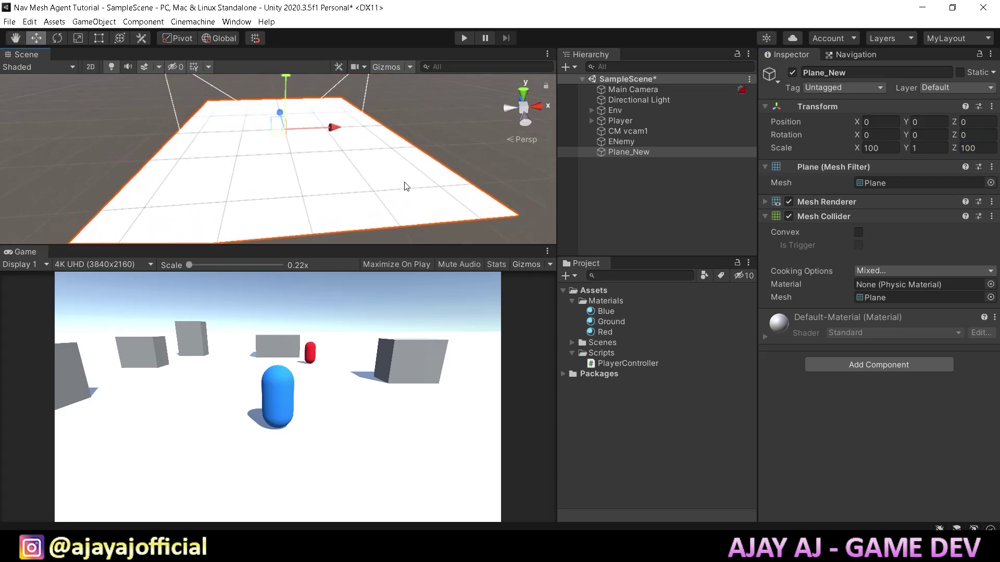
# - Mark Plane_New as Navigation Static in the navigation object settings, keeping its area as Walkable
pyautogui.click(850, 54)
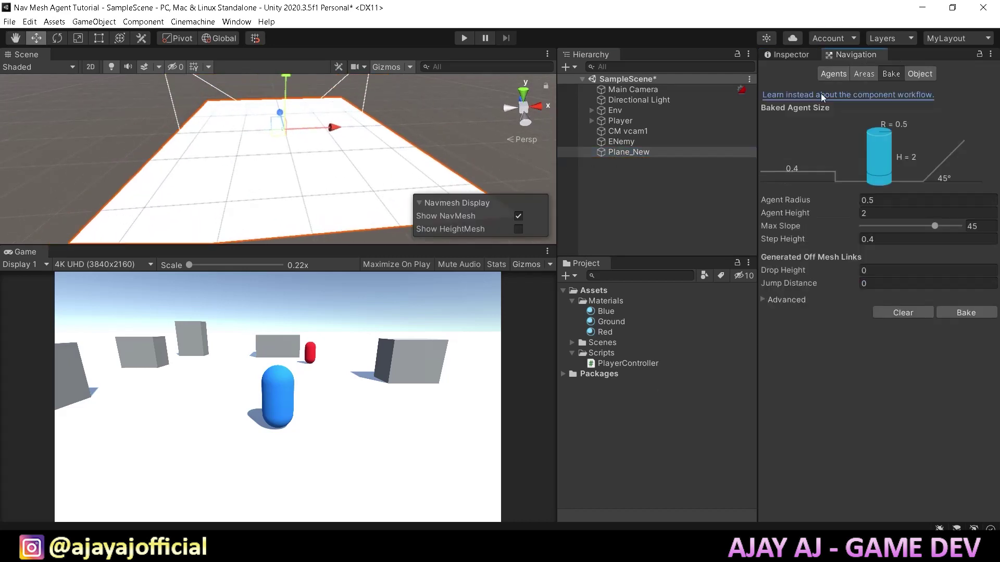
pyautogui.click(957, 311)
pyautogui.click(930, 74)
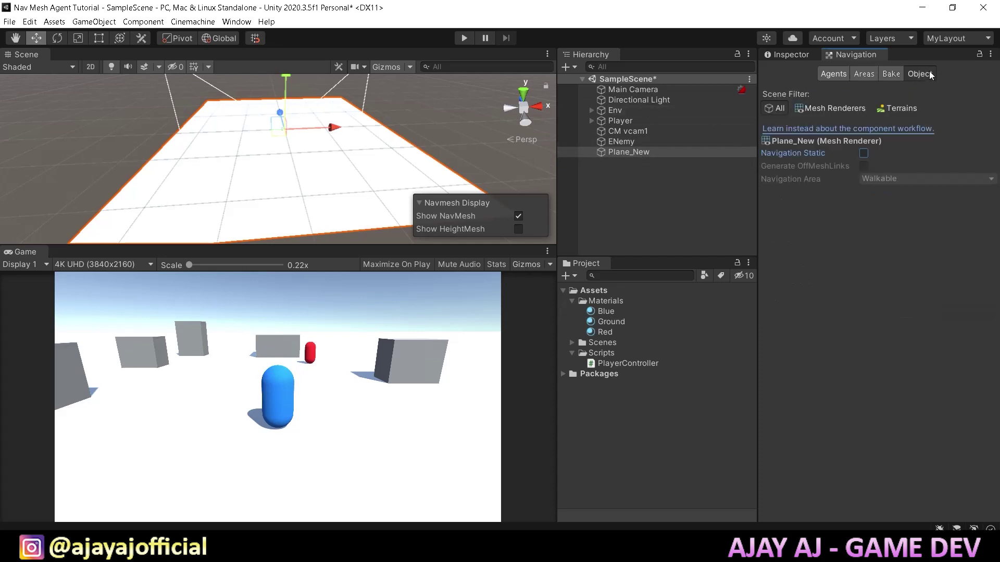
pyautogui.click(864, 154)
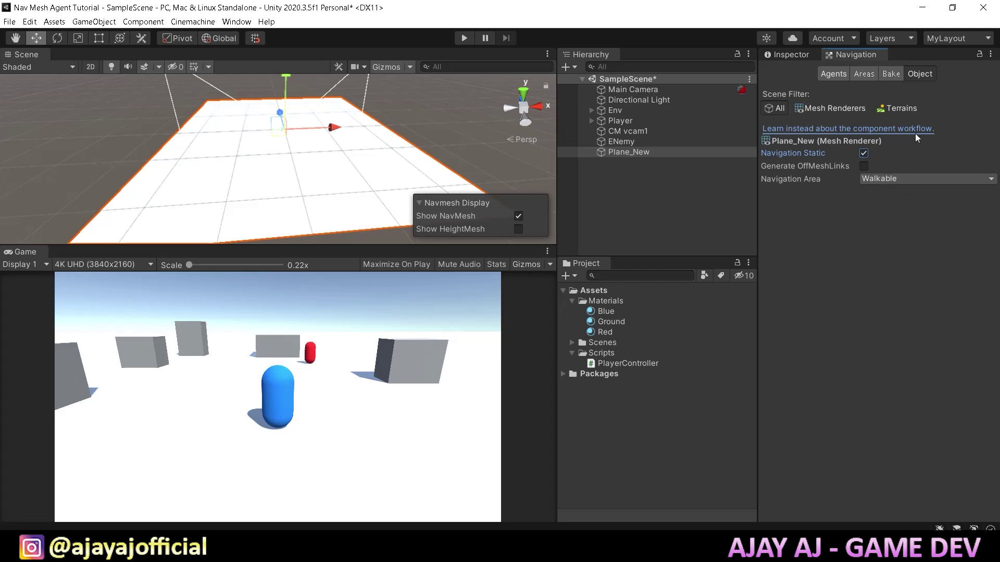
# - Bake the navigation mesh for Plane_New with the default agent size and inspect its coverage
pyautogui.click(889, 79)
pyautogui.click(971, 312)
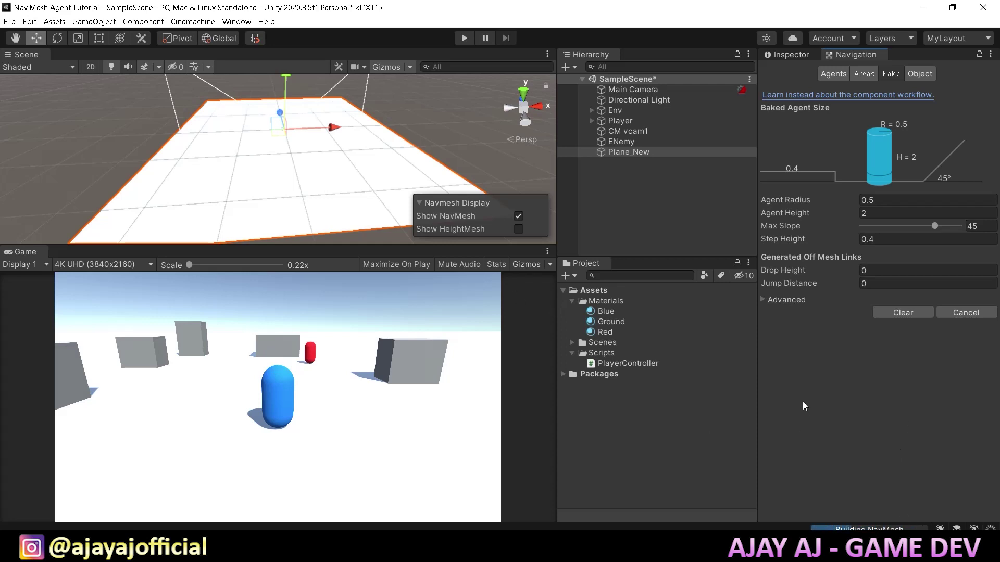
pyautogui.moveTo(386, 147)
pyautogui.mouseDown(button='middle')
pyautogui.moveTo(368, 153)
pyautogui.moveTo(386, 132)
pyautogui.moveTo(402, 158)
pyautogui.mouseUp(button='middle')
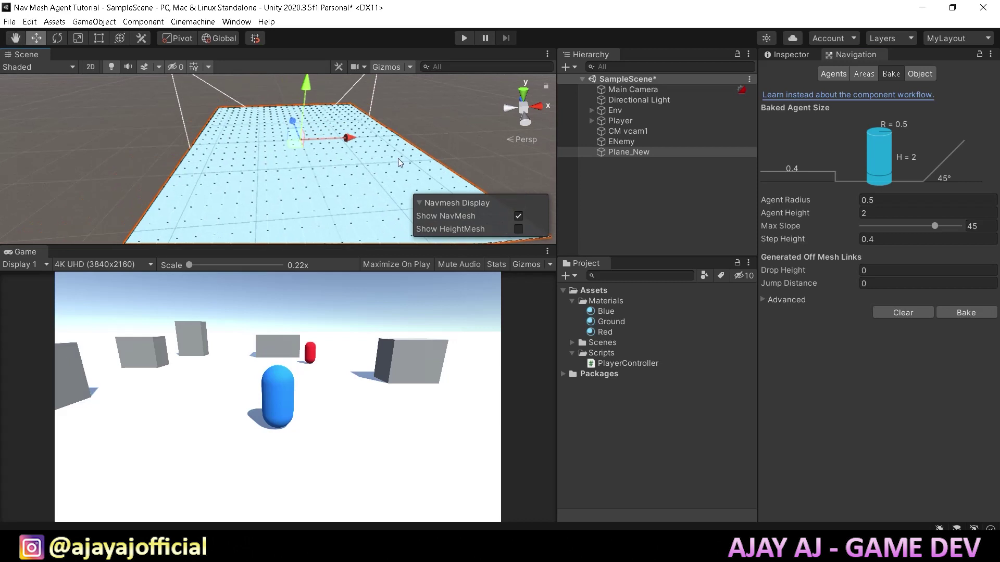
pyautogui.scroll(3, 401, 161)
pyautogui.scroll(1, 281, 154)
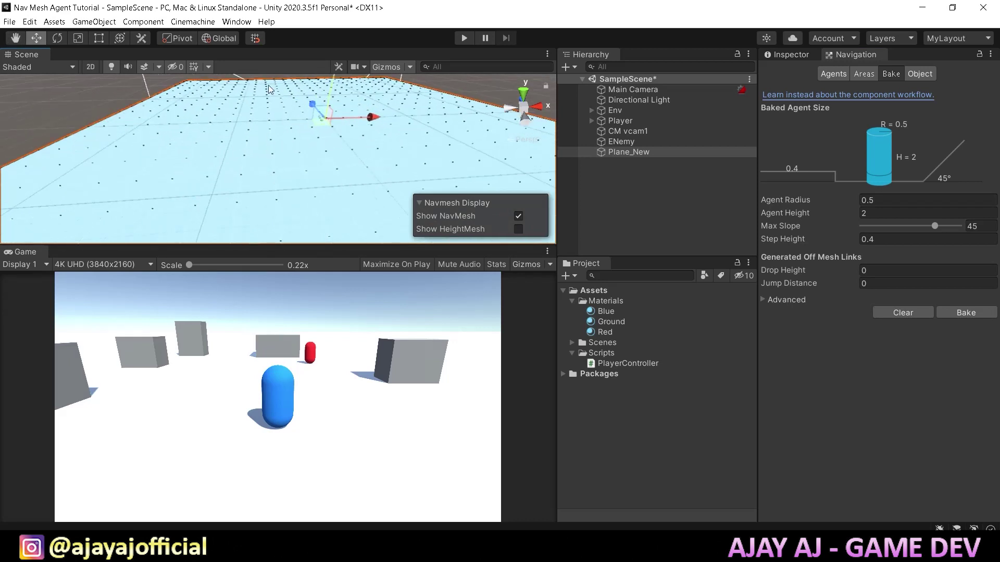
# - Review the navigation area options for Plane_New, the area cost list and the Humanoid agent settings
pyautogui.click(917, 74)
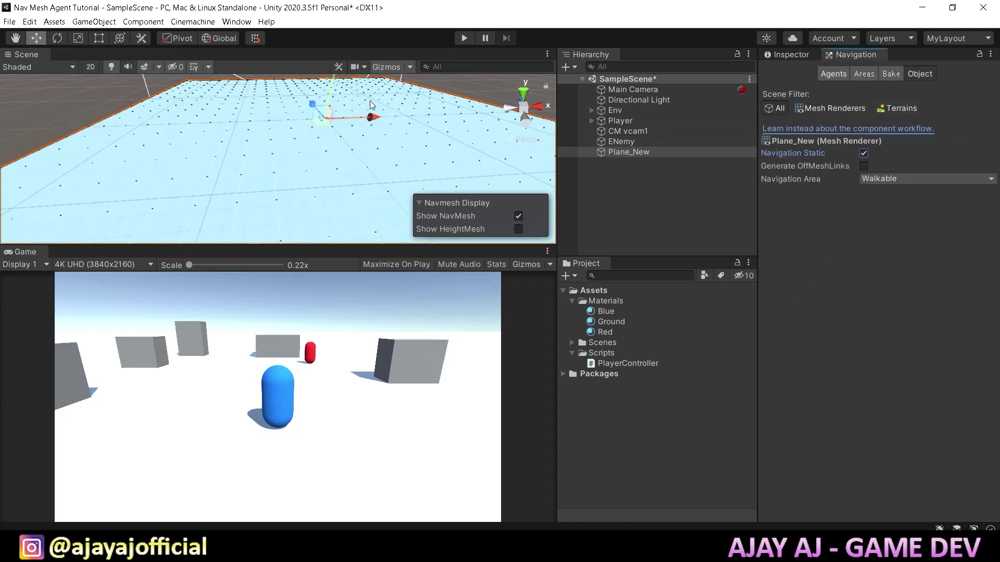
pyautogui.click(937, 176)
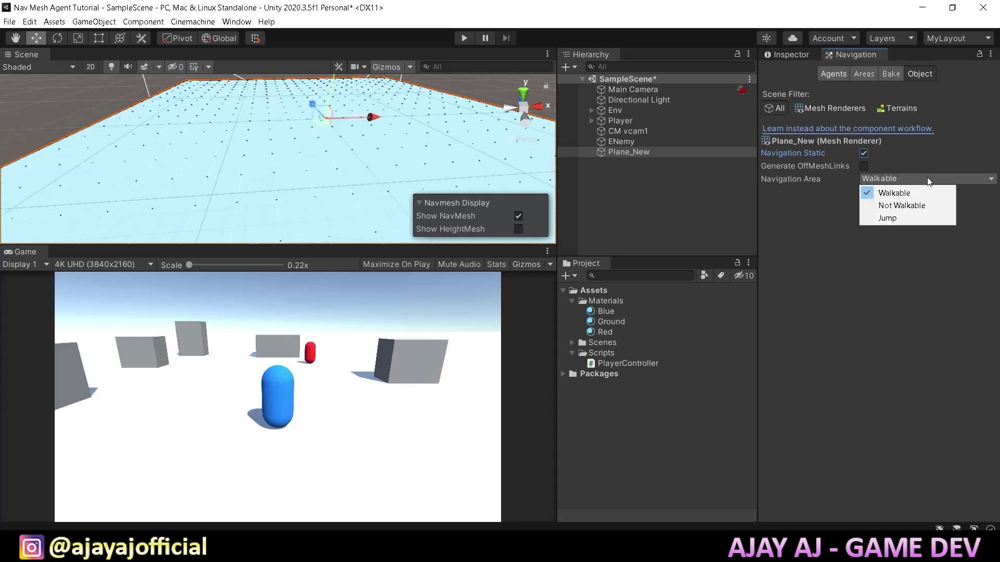
pyautogui.click(863, 74)
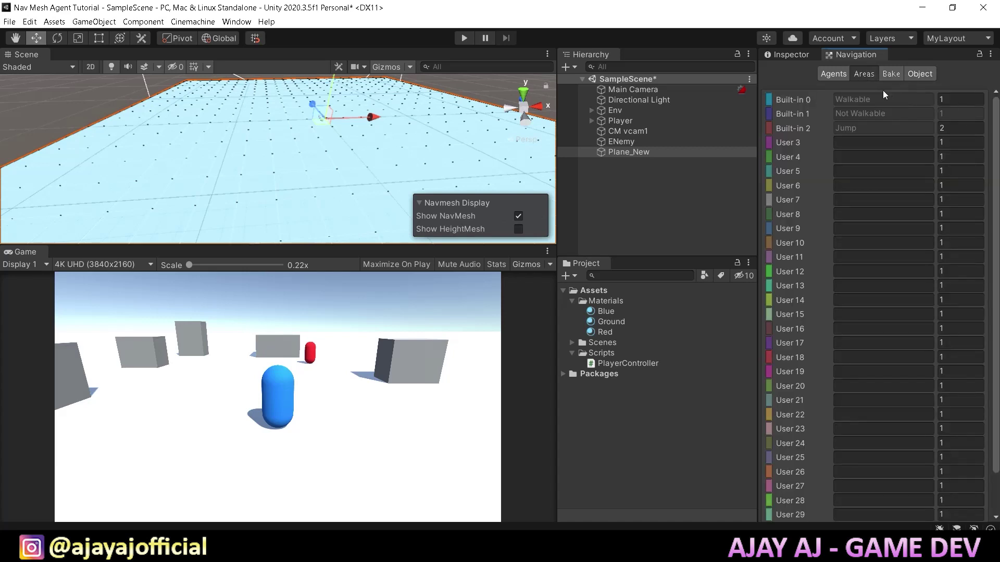
pyautogui.click(835, 74)
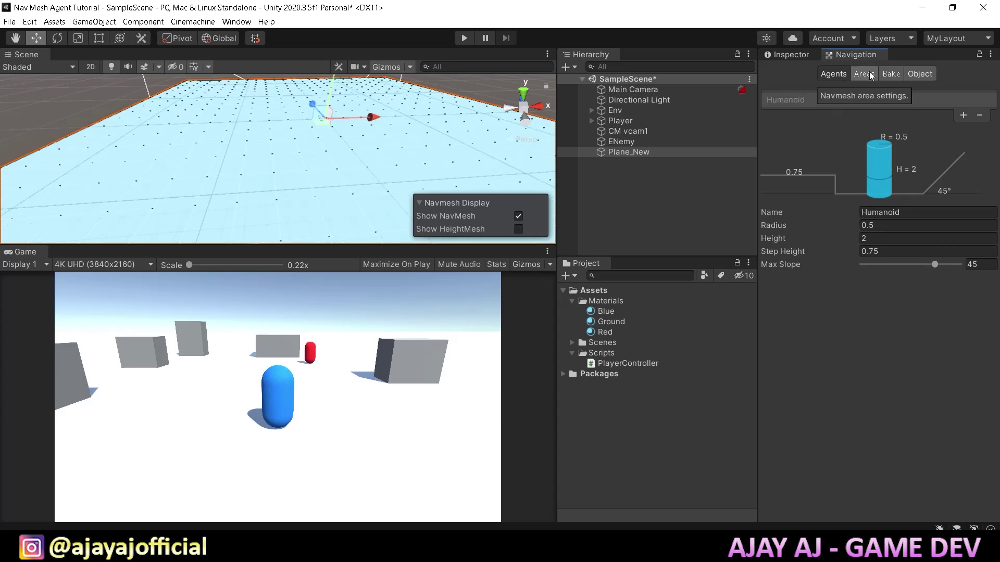
pyautogui.scroll(-10, 333, 154)
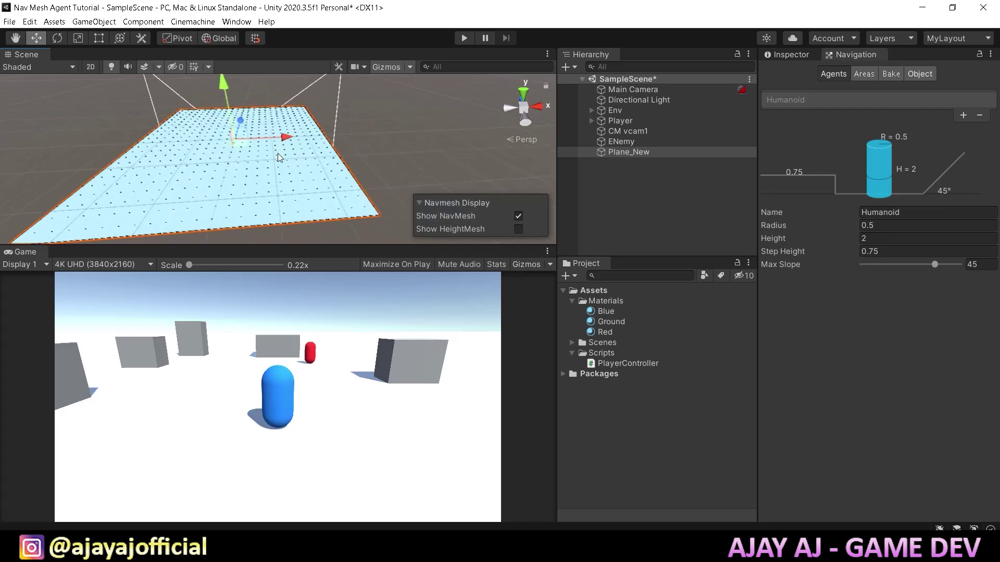
pyautogui.scroll(5, 279, 157)
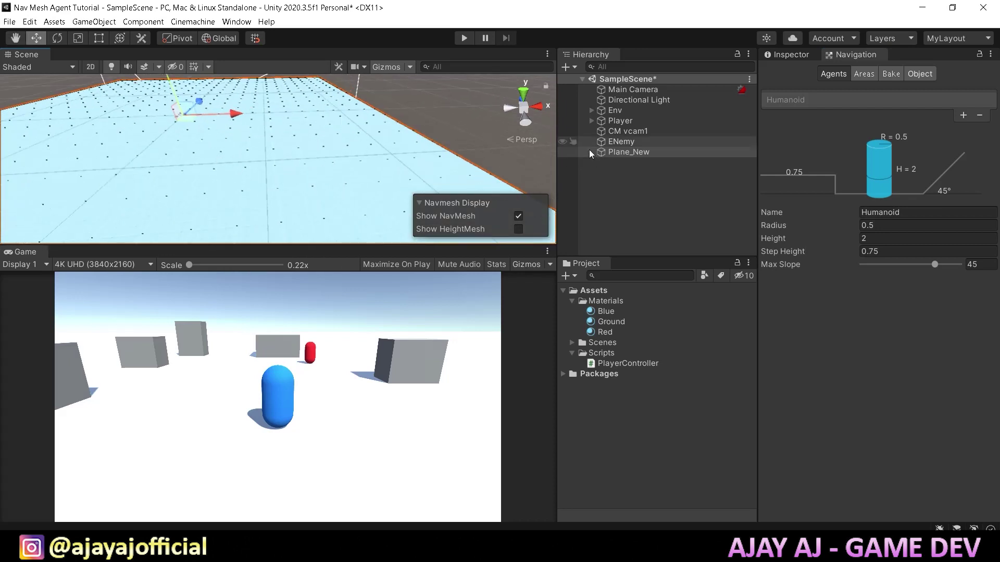
# - Create a C# script named Enemy in the Scripts folder and open it in Visual Studio Code
pyautogui.click(613, 354)
pyautogui.rightClick(613, 354)
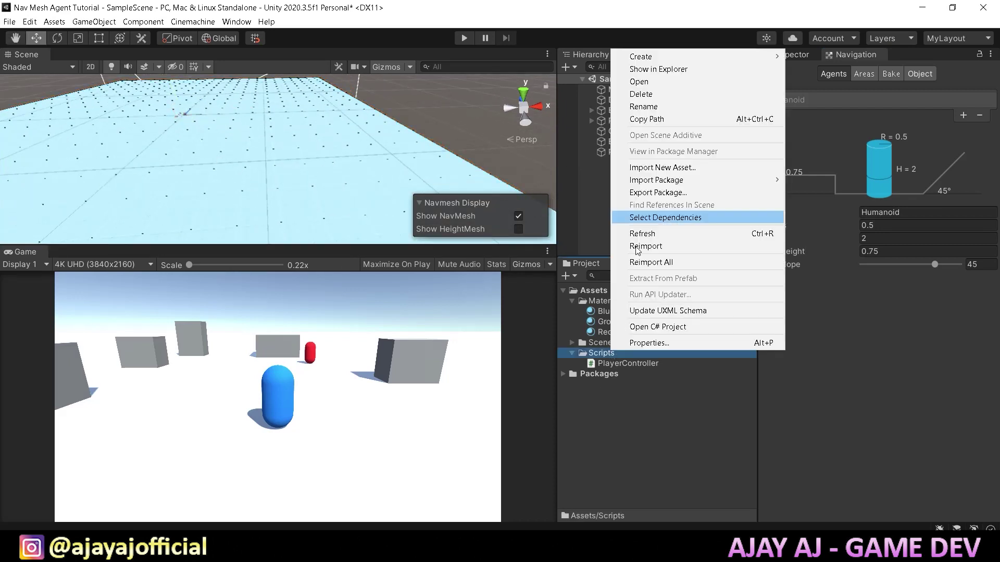
pyautogui.click(659, 55)
pyautogui.rightClick(643, 352)
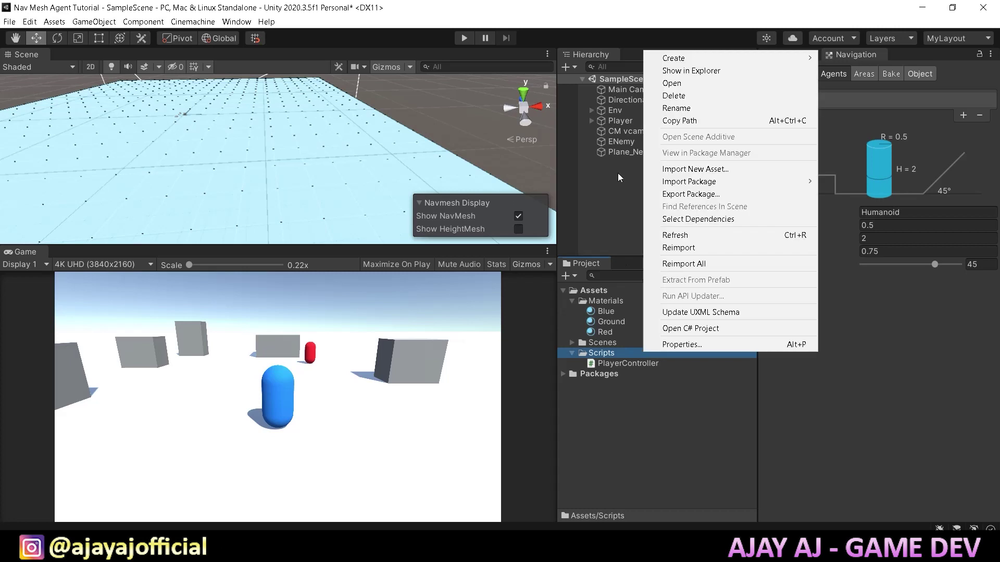
pyautogui.moveTo(717, 59)
pyautogui.click(849, 73)
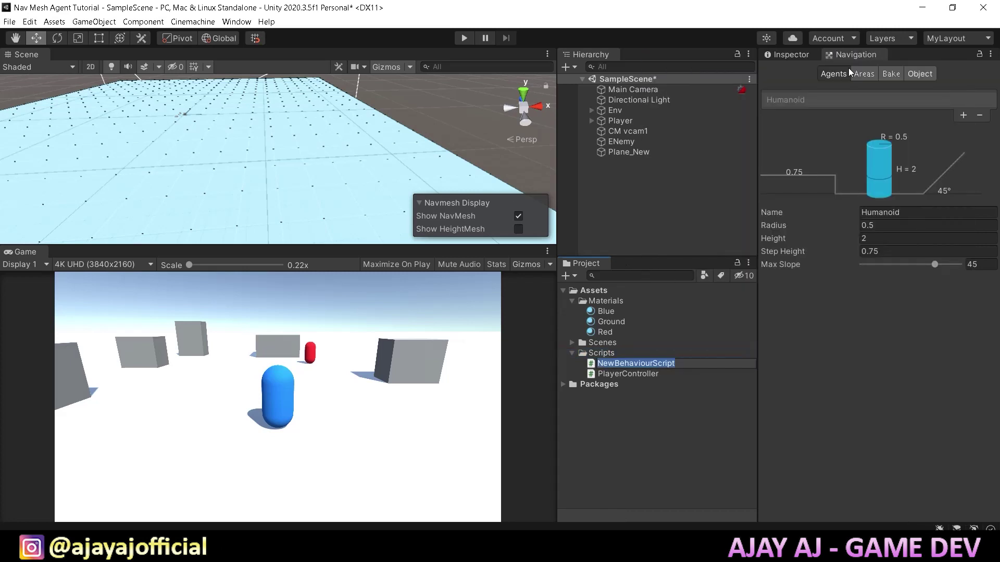
pyautogui.write('Enemy')
pyautogui.press('Return')
pyautogui.doubleClick(648, 362)
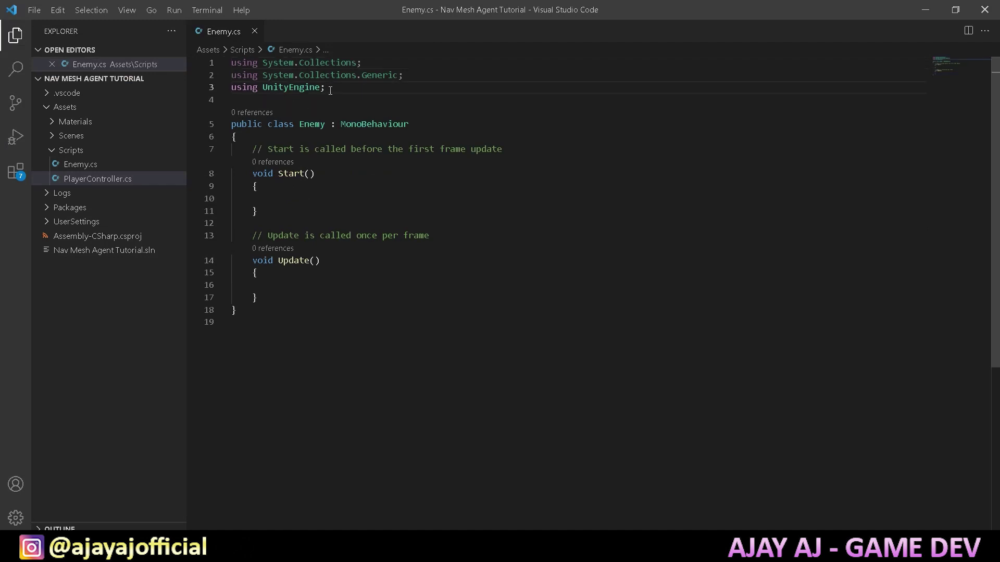
# - Add the directive "using UnityEngine.AI;" below the existing using lines of the Enemy script
pyautogui.press('Return')
pyautogui.write('u')
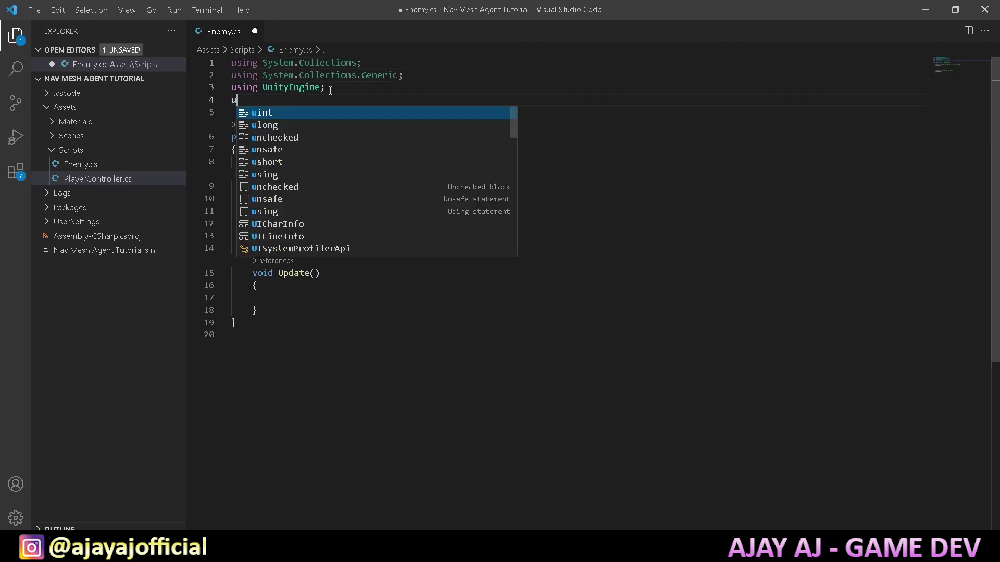
pyautogui.write('sin')
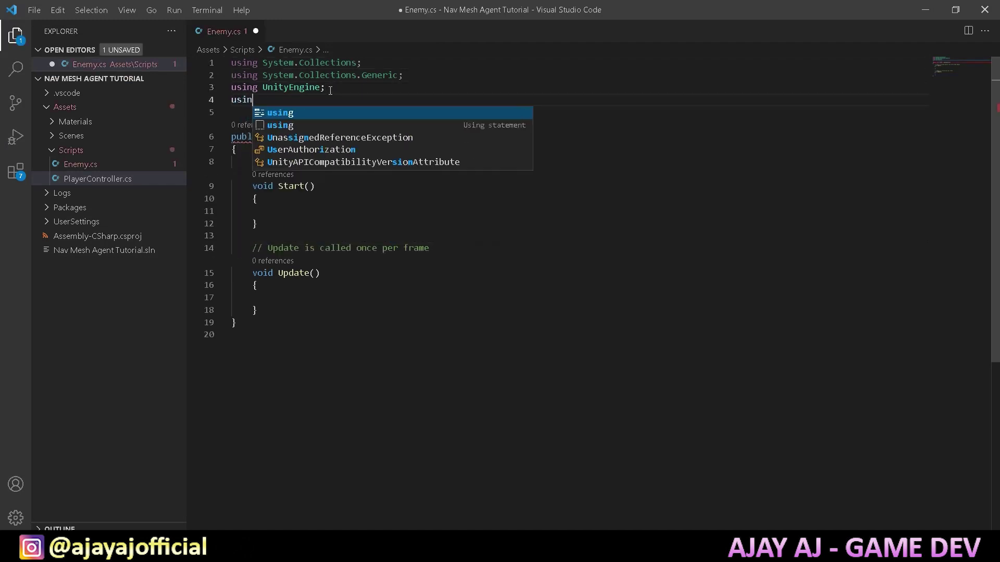
pyautogui.write('g UnityEngine')
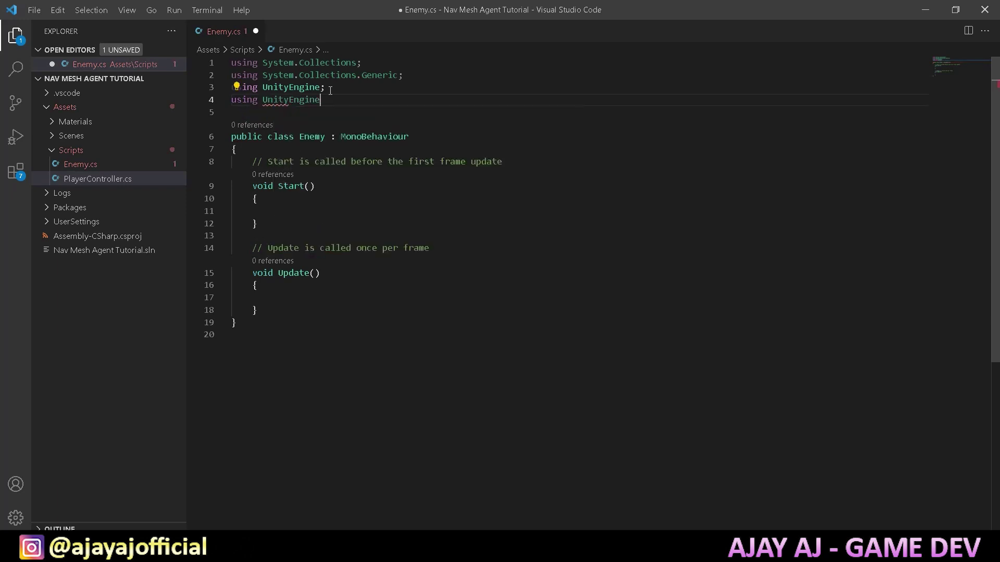
pyautogui.write('.AI;')
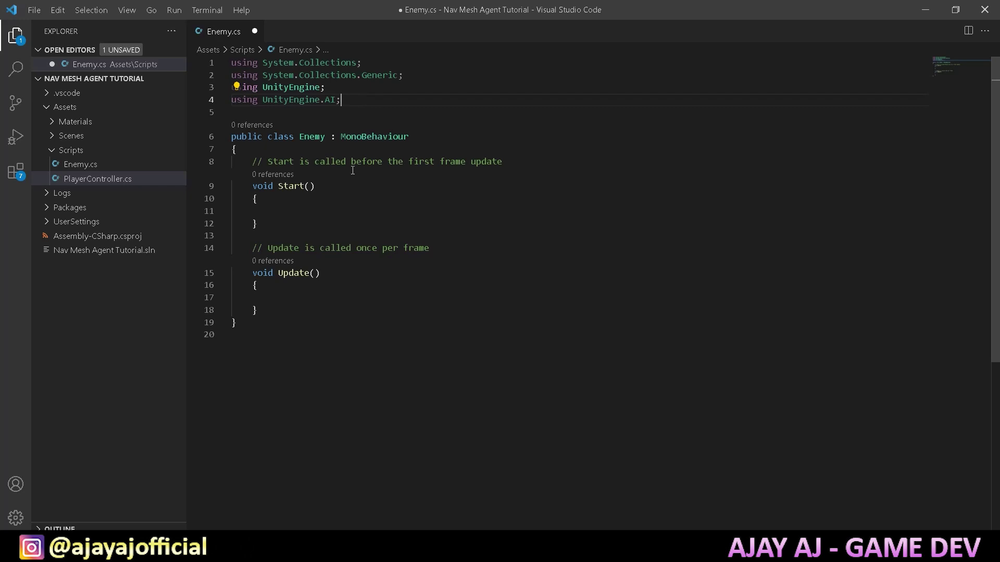
# - Declare the field "public Transform target;" at the start of the Enemy class
pyautogui.click(341, 152)
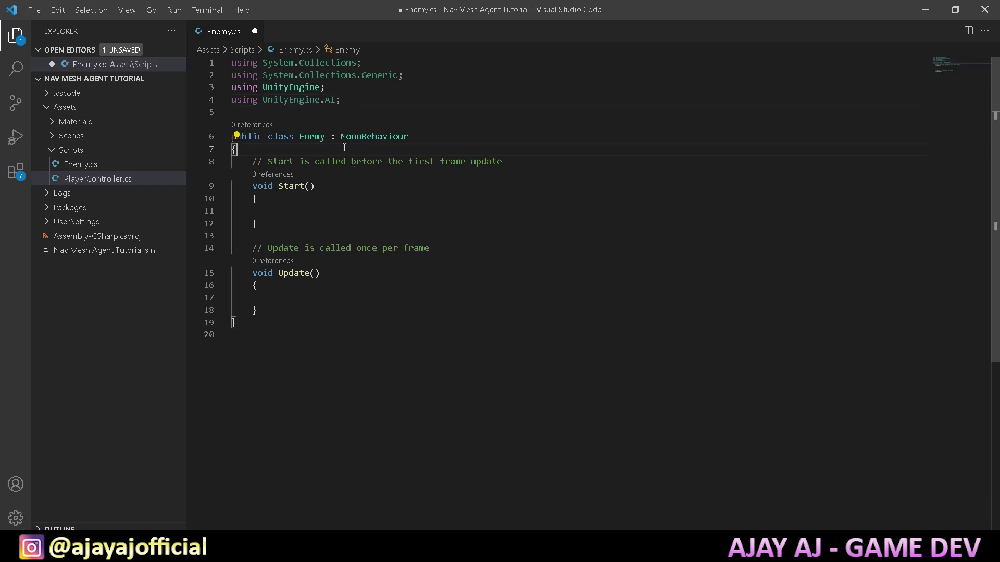
pyautogui.press('Return')
pyautogui.write('op')
pyautogui.press('BackSpace')
pyautogui.press('BackSpace')
pyautogui.write('public TRa')
pyautogui.write('ns')
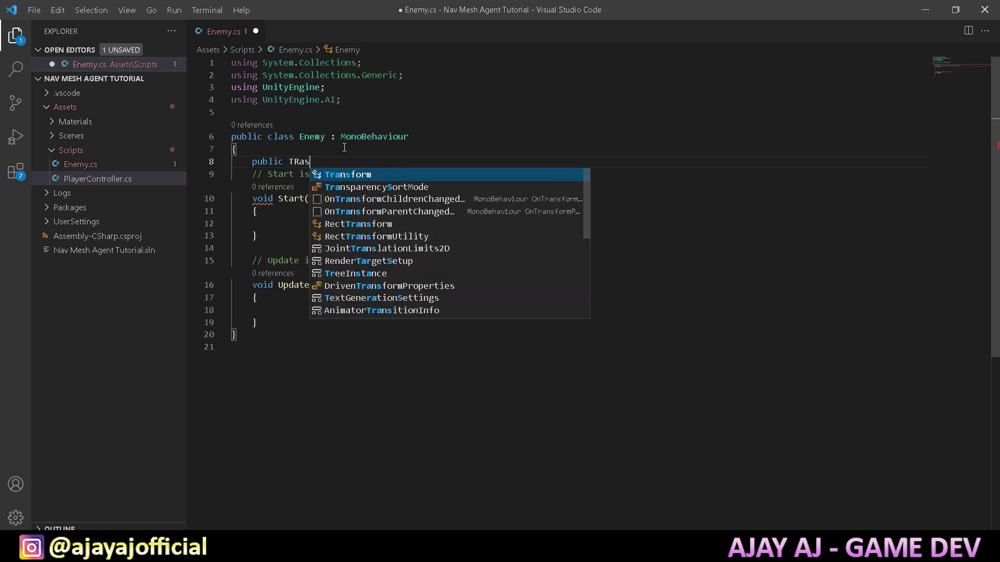
pyautogui.press('Tab')
pyautogui.write('targe')
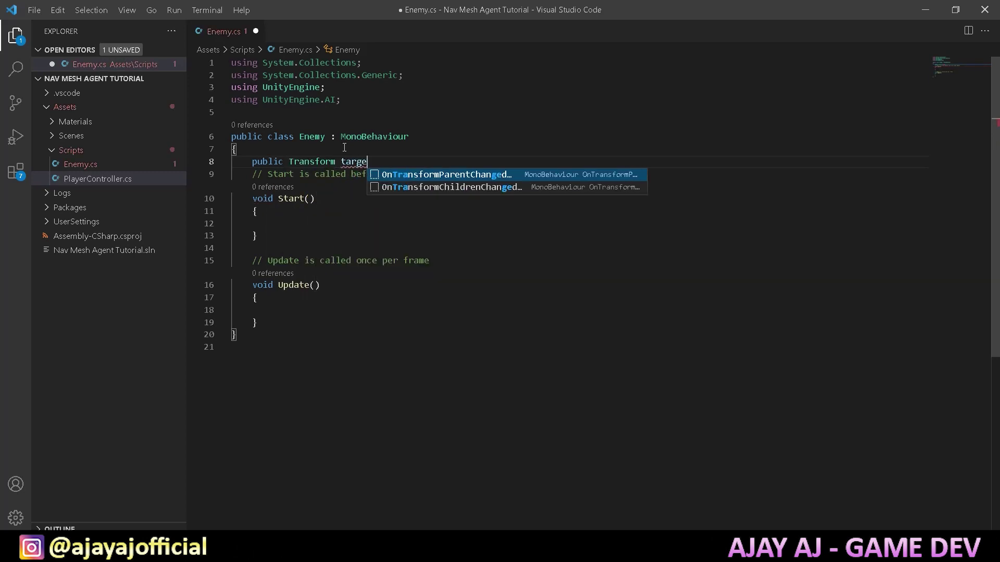
pyautogui.write('te;')
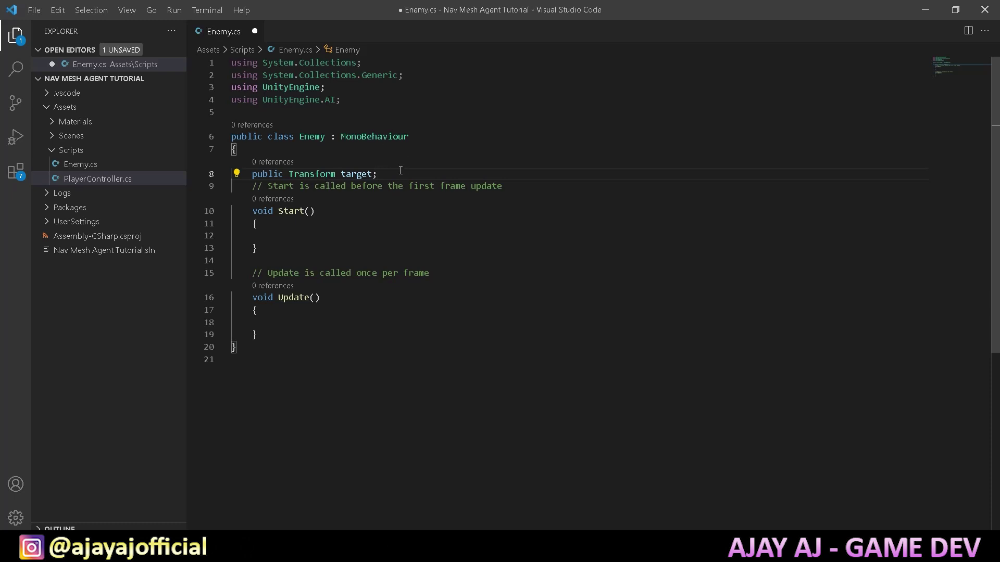
# - Declare the field "private NavMeshAgent agent;" below the target field, separated by a blank line
pyautogui.press('Return')
pyautogui.press('Return')
pyautogui.write('private Na')
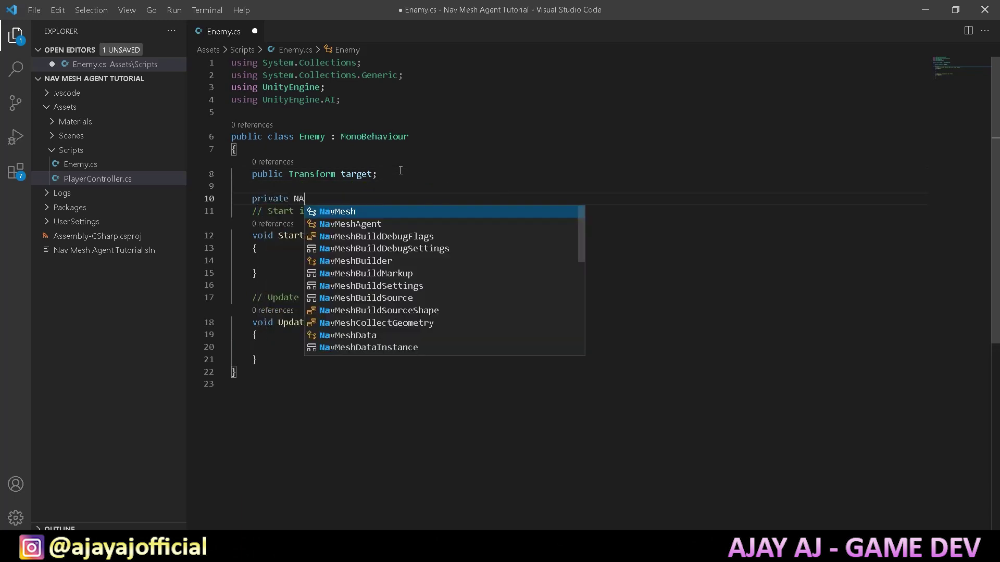
pyautogui.press('Down')
pyautogui.press('Tab')
pyautogui.write('ag')
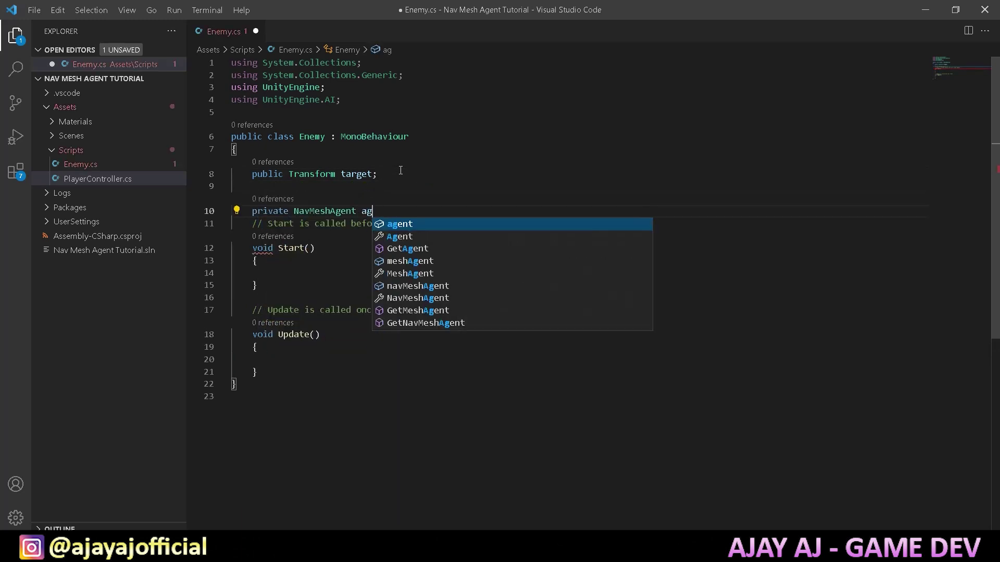
pyautogui.press('Tab')
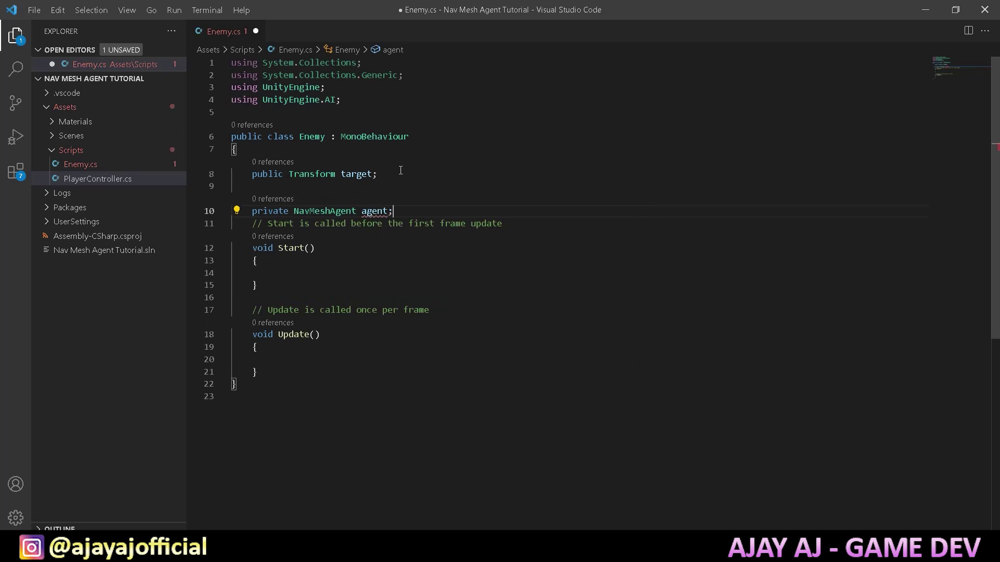
pyautogui.press('Return')
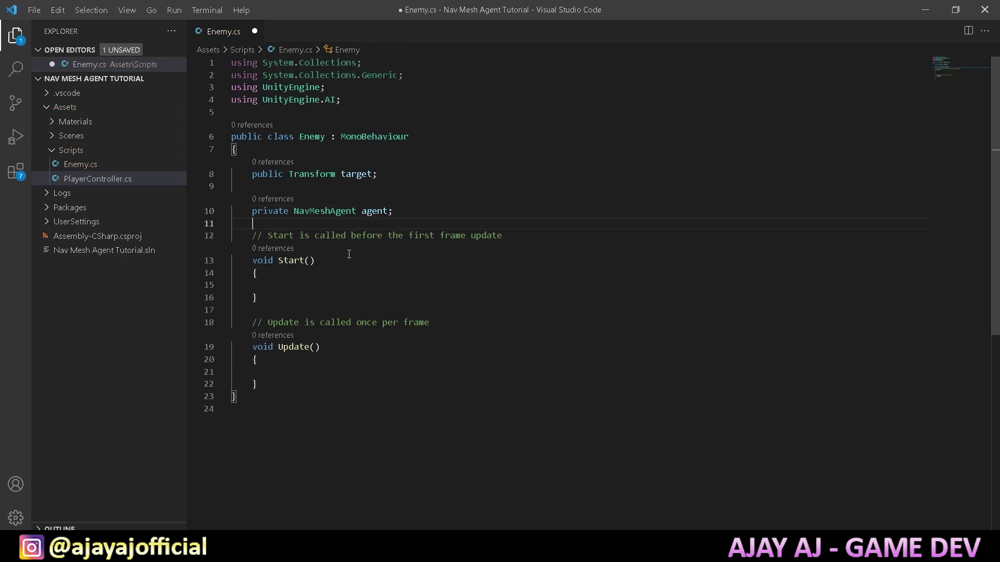
# - Add the statement "agent = GetComponent<NavMeshAgent>();" inside the Start method of the Enemy script
pyautogui.click(345, 288)
pyautogui.write('agent = get')
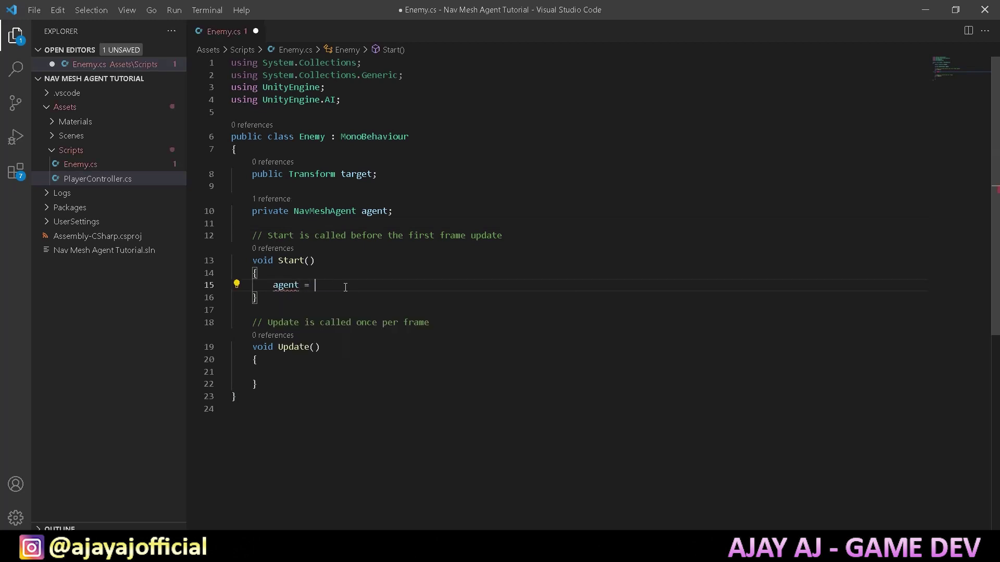
pyautogui.press('Return')
pyautogui.write('<Na')
pyautogui.press('Down')
pyautogui.press('Return')
pyautogui.write('>();')
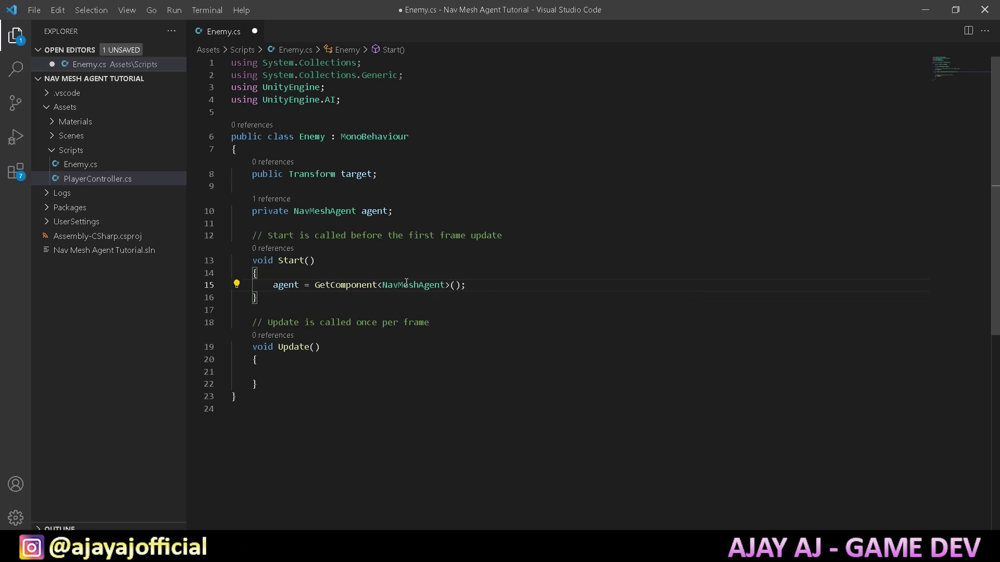
# - Add the statement "agent.SetDestination(target.position);" inside the Update method and save the Enemy script
pyautogui.scroll(-1, 292, 365)
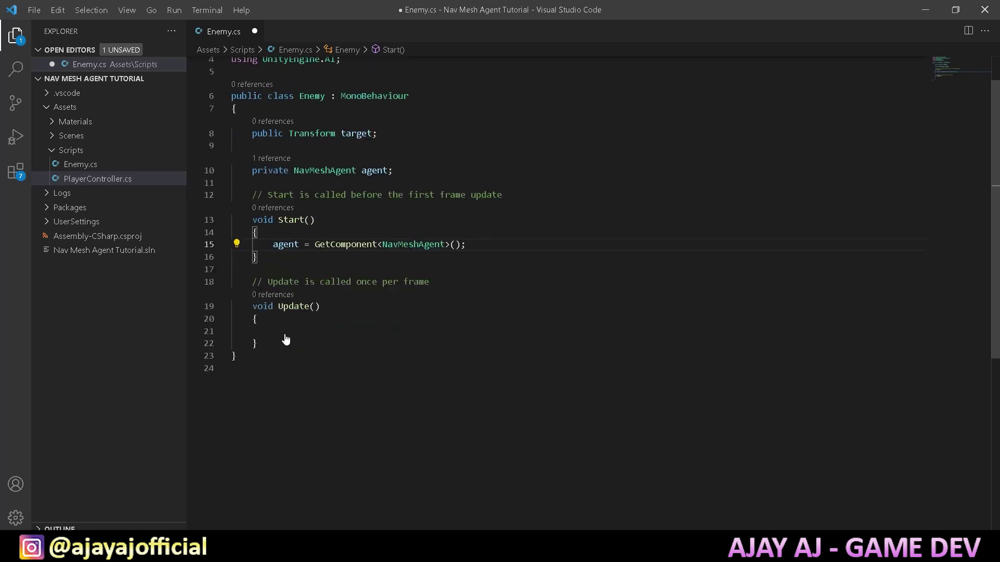
pyautogui.click(348, 333)
pyautogui.write('ag')
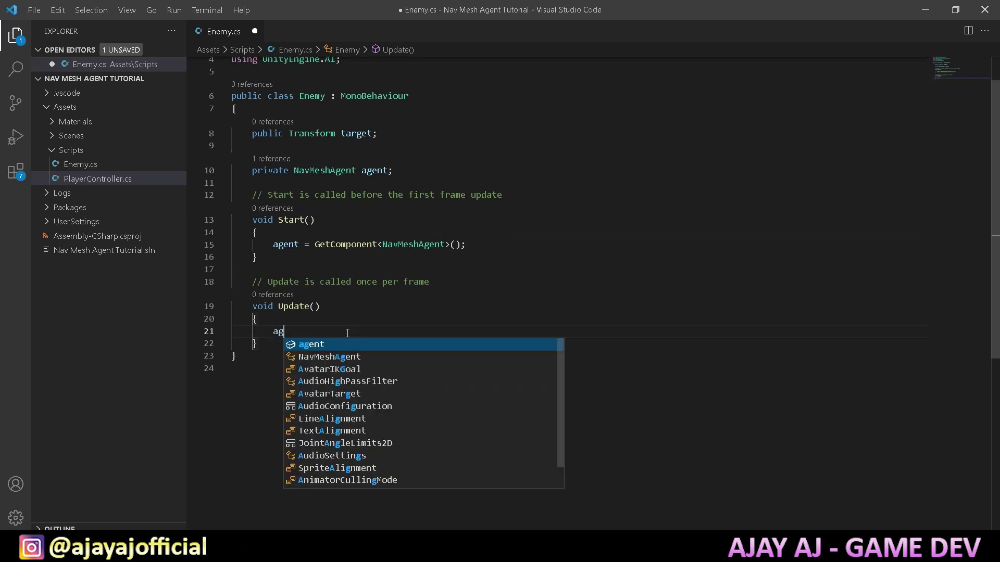
pyautogui.write('ent.set')
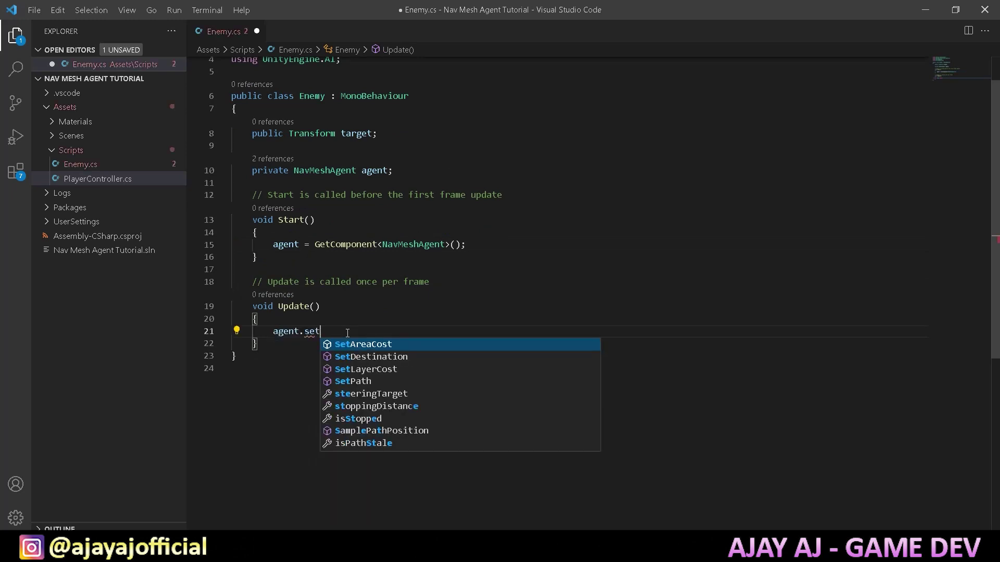
pyautogui.press('Down')
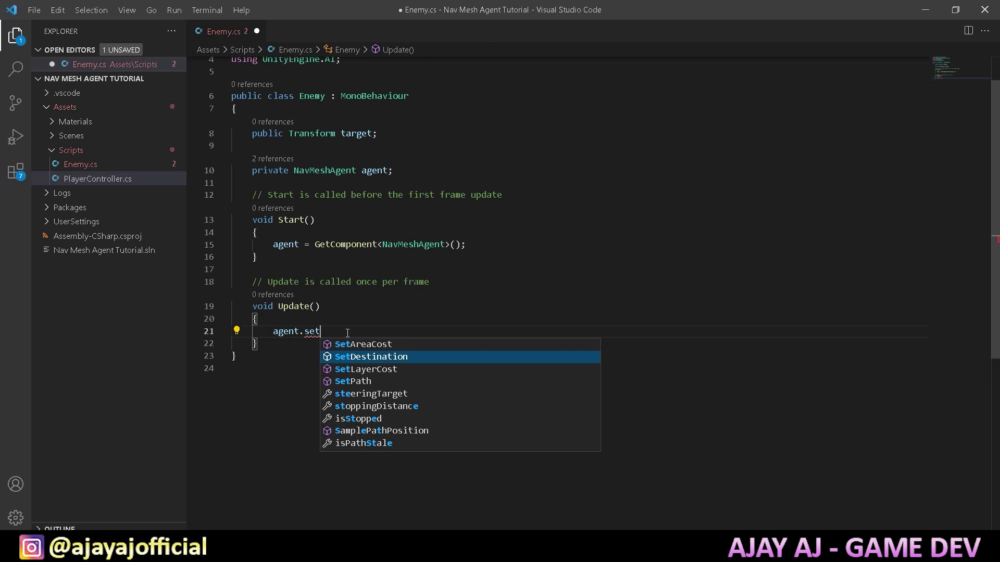
pyautogui.press('Tab')
pyautogui.write('(')
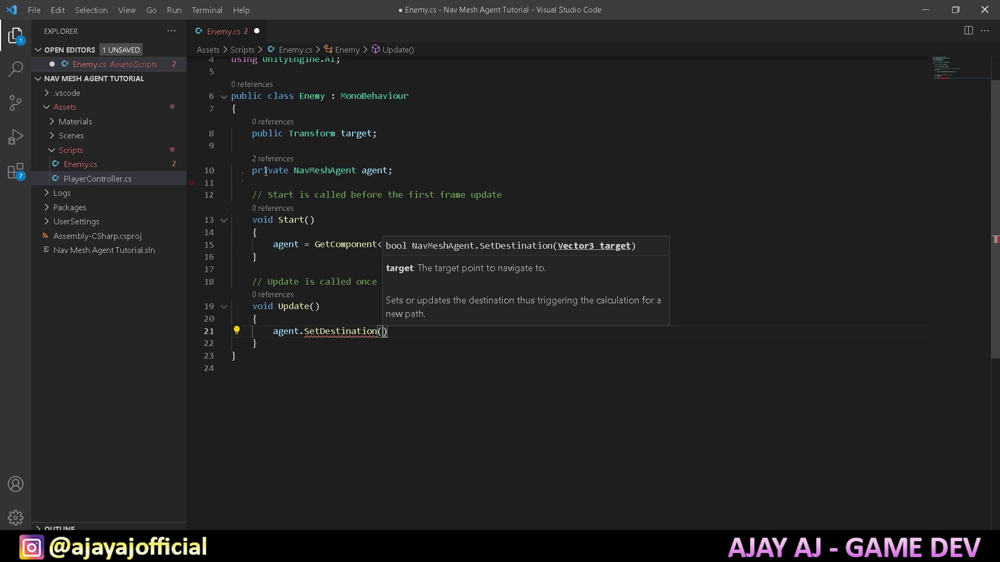
pyautogui.write('target.')
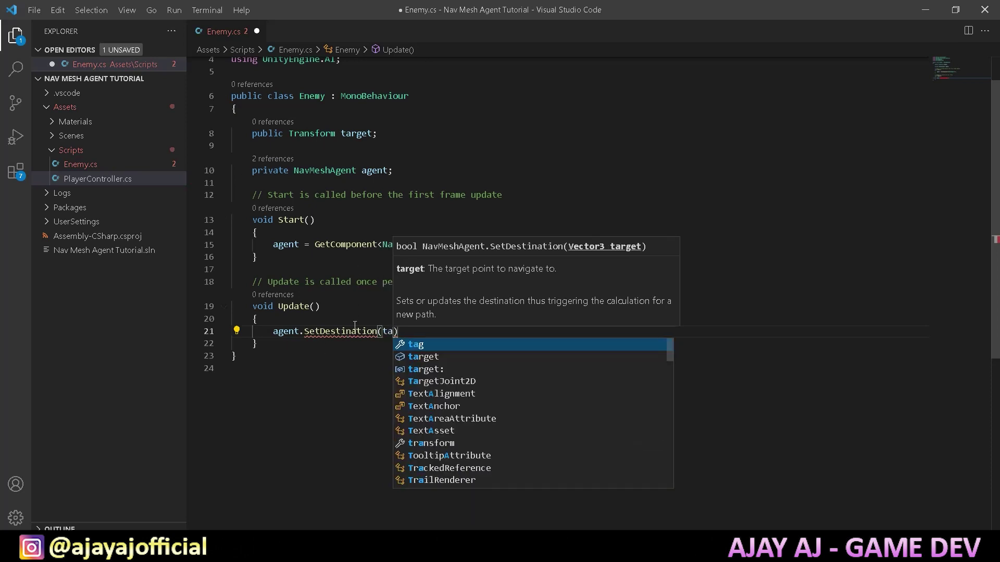
pyautogui.write('pos')
pyautogui.press('Return')
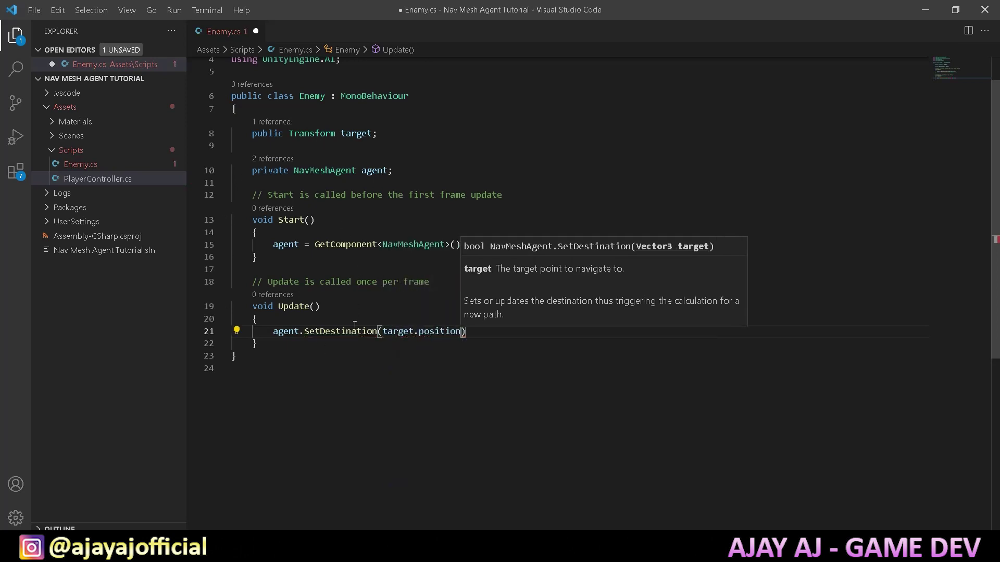
pyautogui.write(');')
pyautogui.hotkey('ctrl', 's')
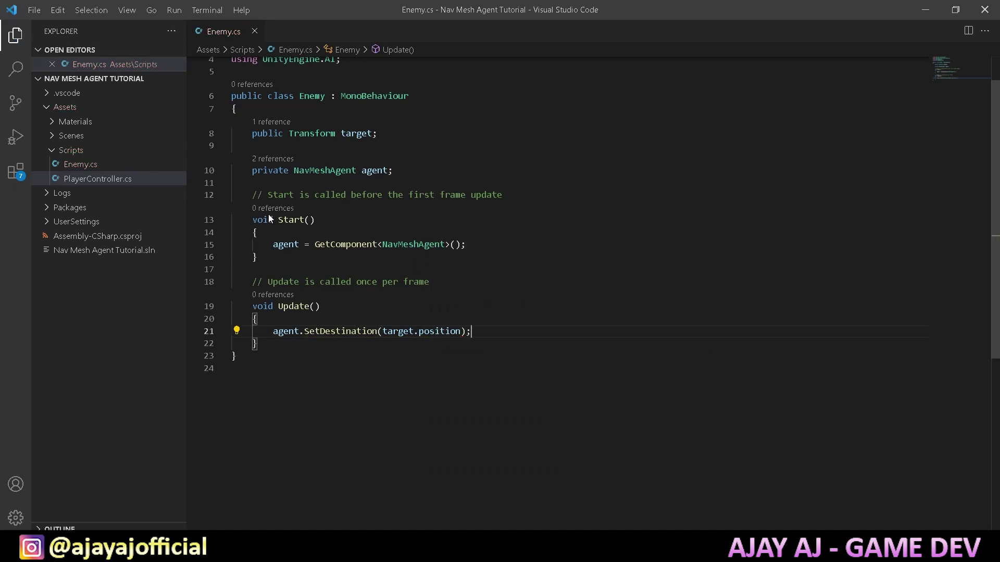
# - Switch to Unity, attach the Enemy script to the ENemy object and assign Player as its Target
pyautogui.click(933, 11)
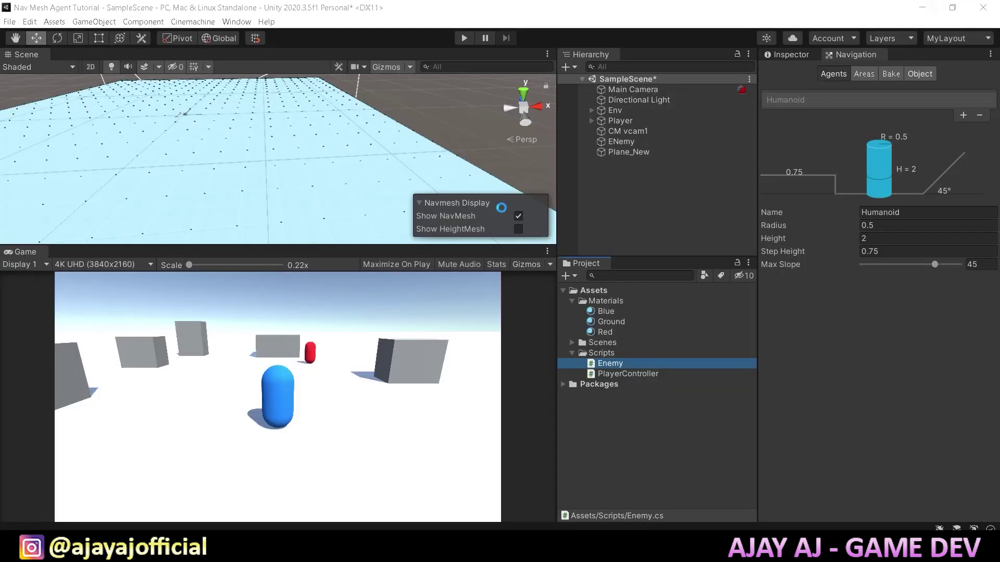
pyautogui.click(639, 141)
pyautogui.click(792, 54)
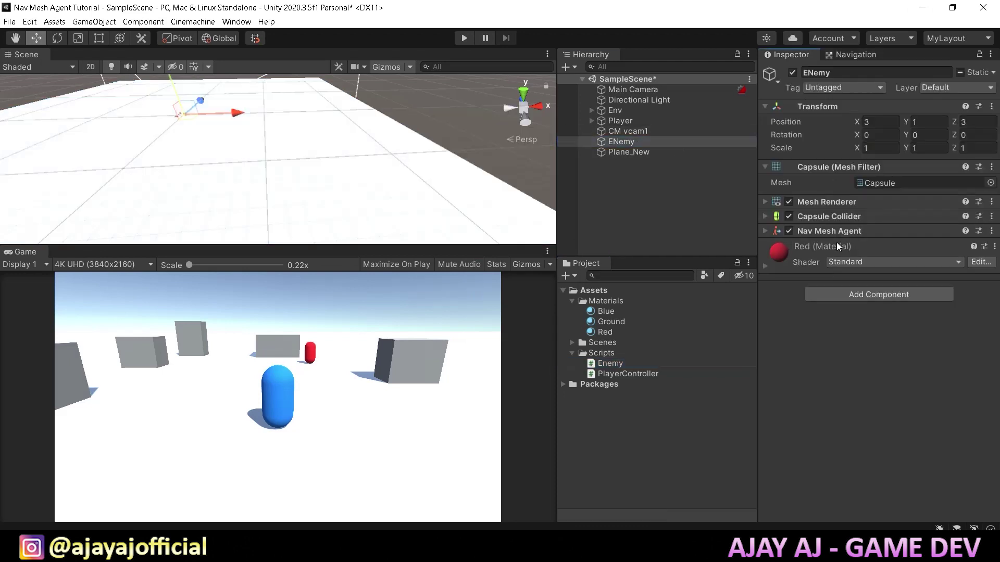
pyautogui.moveTo(617, 363); pyautogui.dragTo(797, 325)
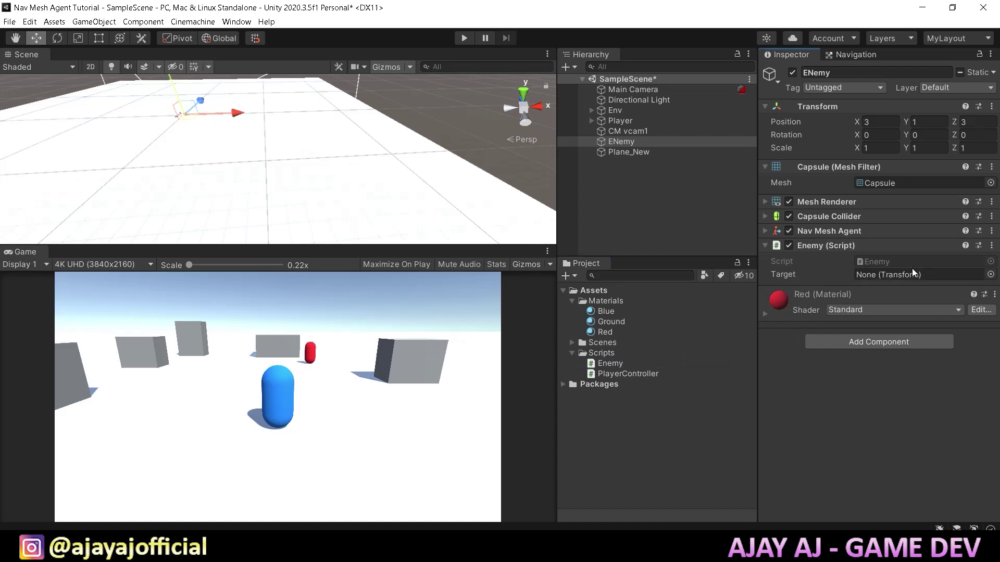
pyautogui.moveTo(622, 121); pyautogui.dragTo(924, 275)
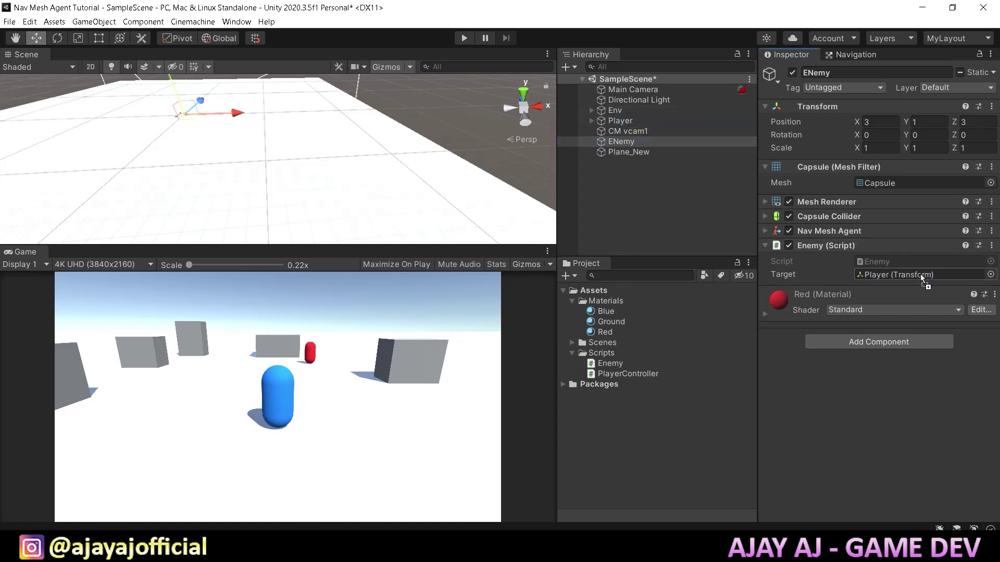
# - Run the game and move the player around the obstacles to check how the enemy follows, and stop play mode
pyautogui.click(464, 38)
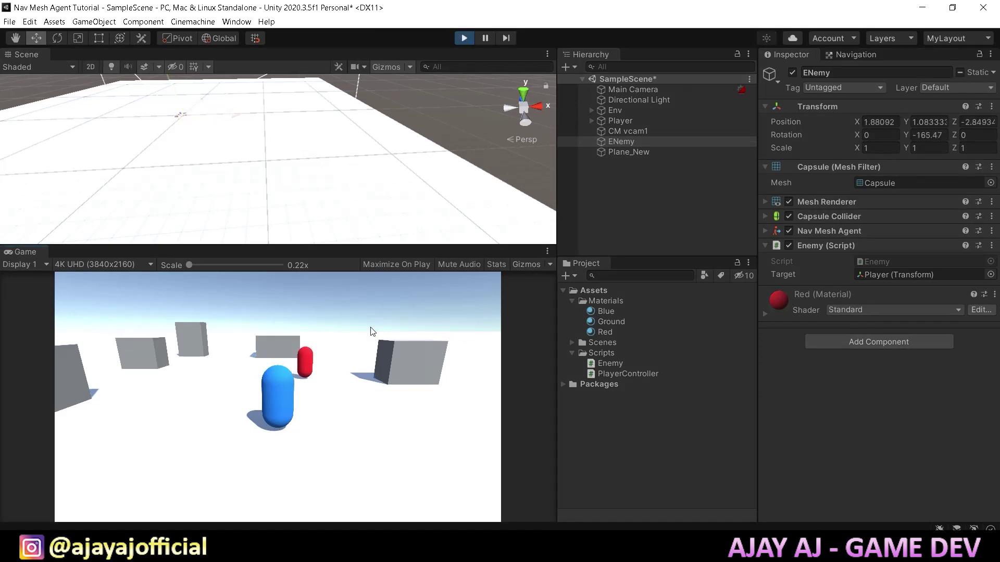
pyautogui.press('s')
pyautogui.press('d')
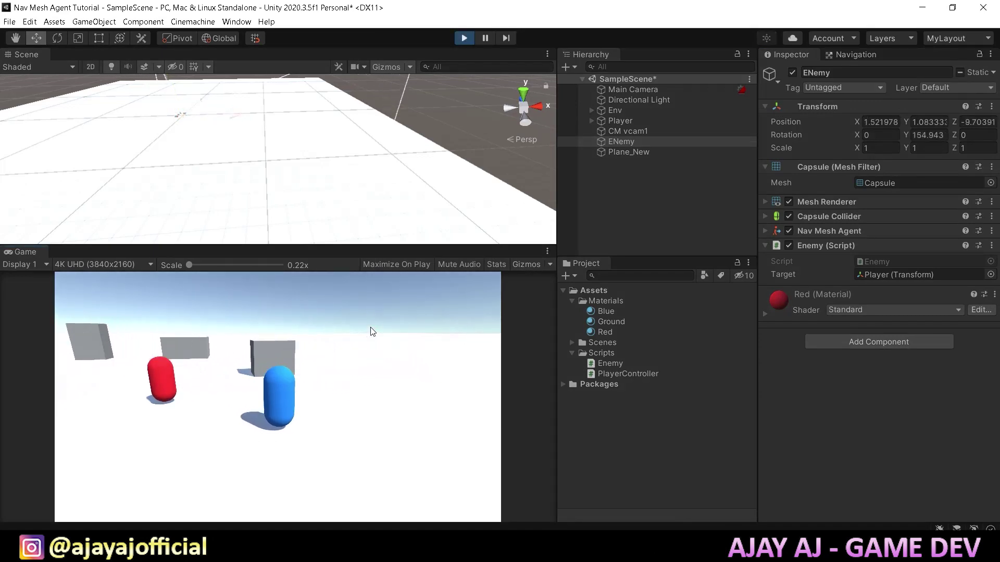
pyautogui.press('a')
pyautogui.press('w')
pyautogui.press('a')
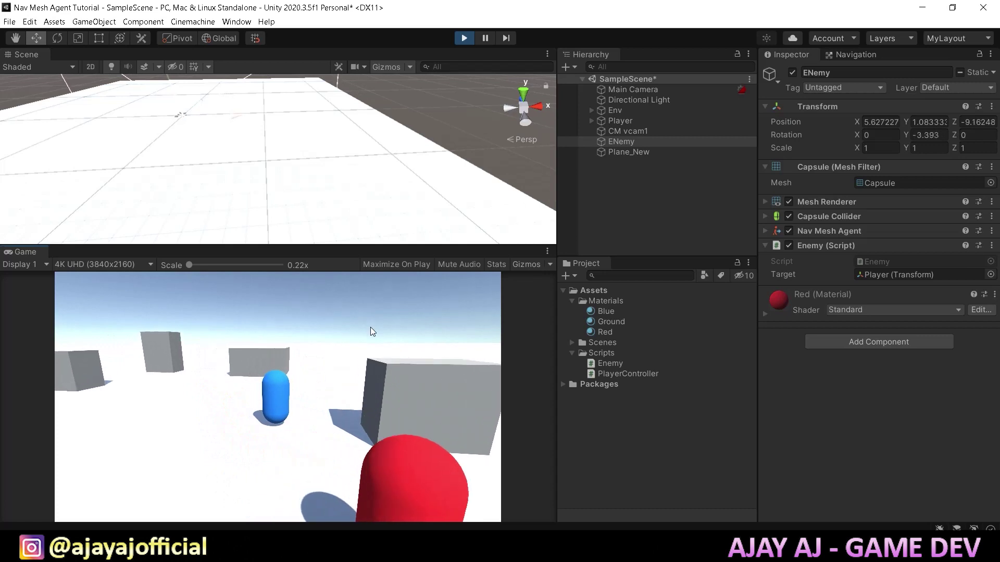
pyautogui.press('d')
pyautogui.press('a')
pyautogui.press('s')
pyautogui.press('d')
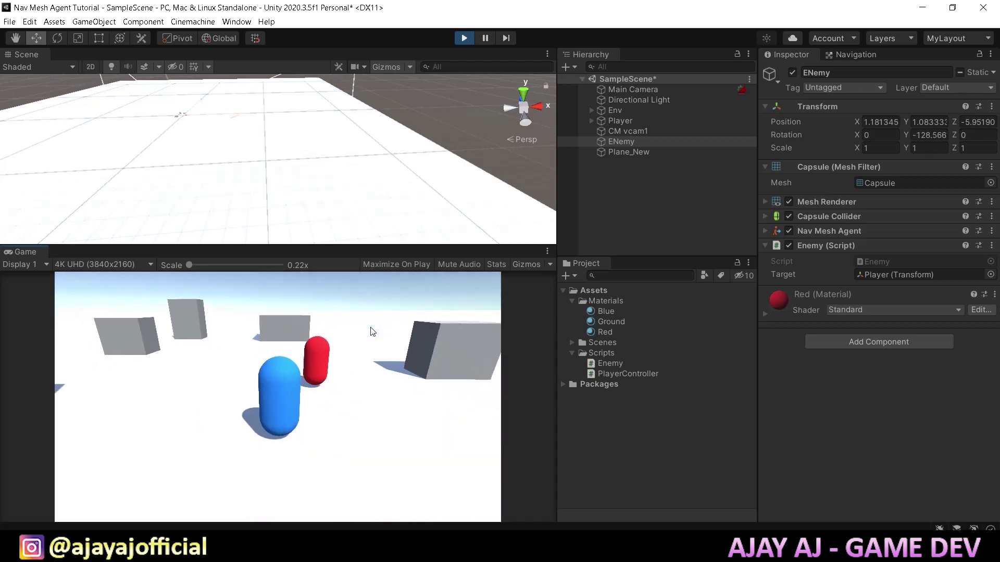
pyautogui.press('a')
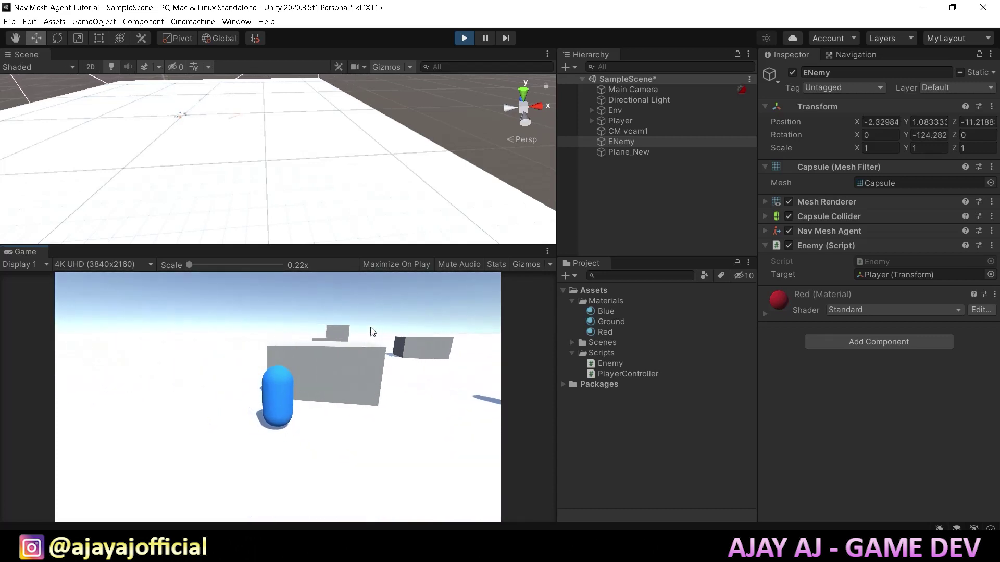
pyautogui.press('w')
pyautogui.press('d')
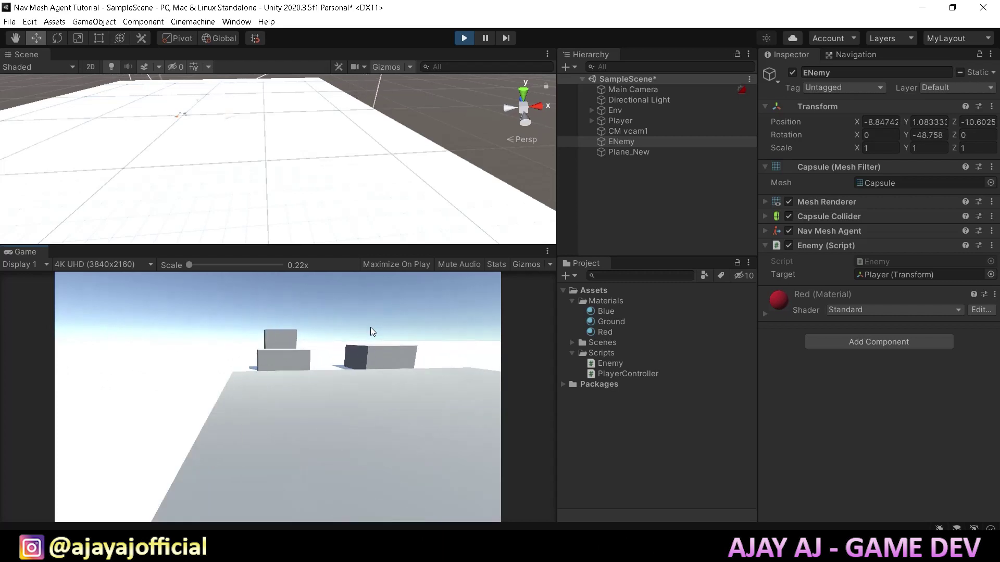
pyautogui.press('d')
pyautogui.press('s')
pyautogui.press('d')
pyautogui.press('w')
pyautogui.press('s')
pyautogui.press('d')
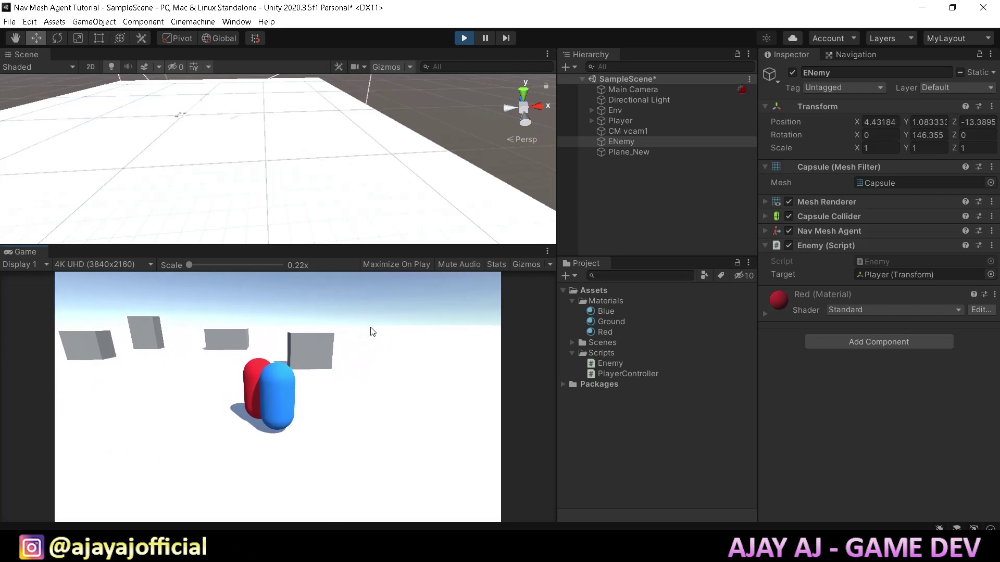
pyautogui.press('s')
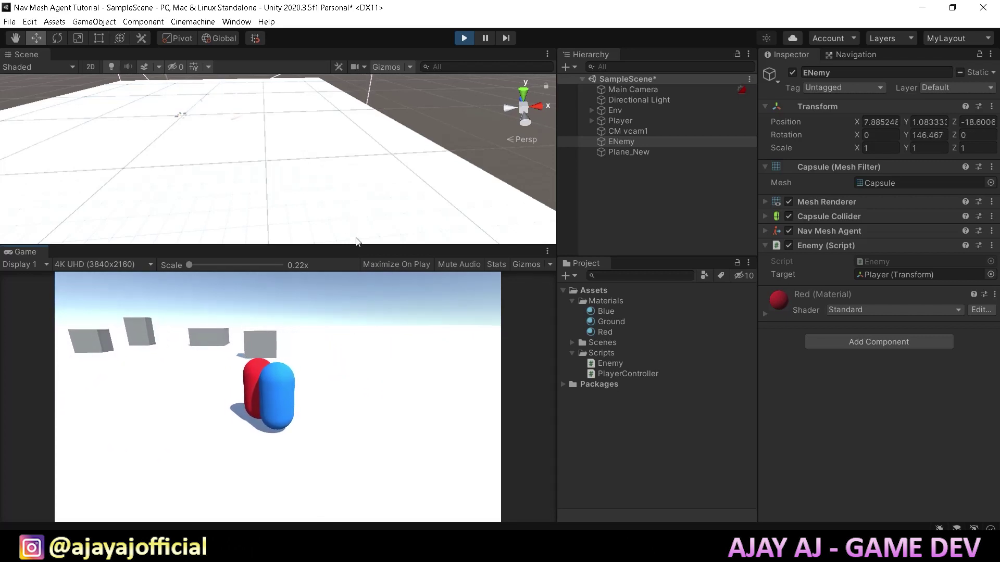
pyautogui.click(464, 38)
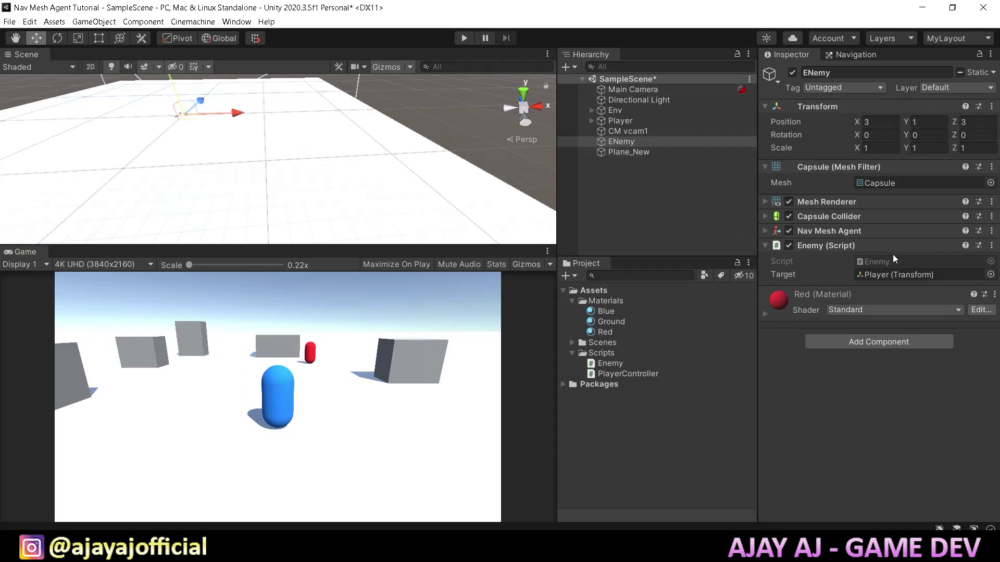
# - Set the Stopping Distance of the ENemy object's Nav Mesh Agent to 4
pyautogui.click(855, 232)
pyautogui.scroll(-3, 821, 260)
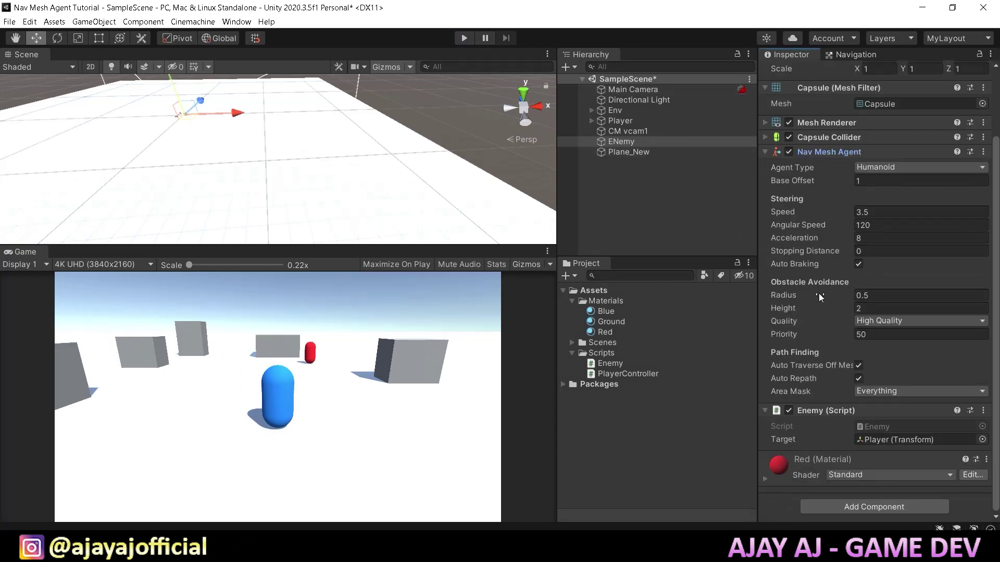
pyautogui.click(863, 251)
pyautogui.click(875, 253)
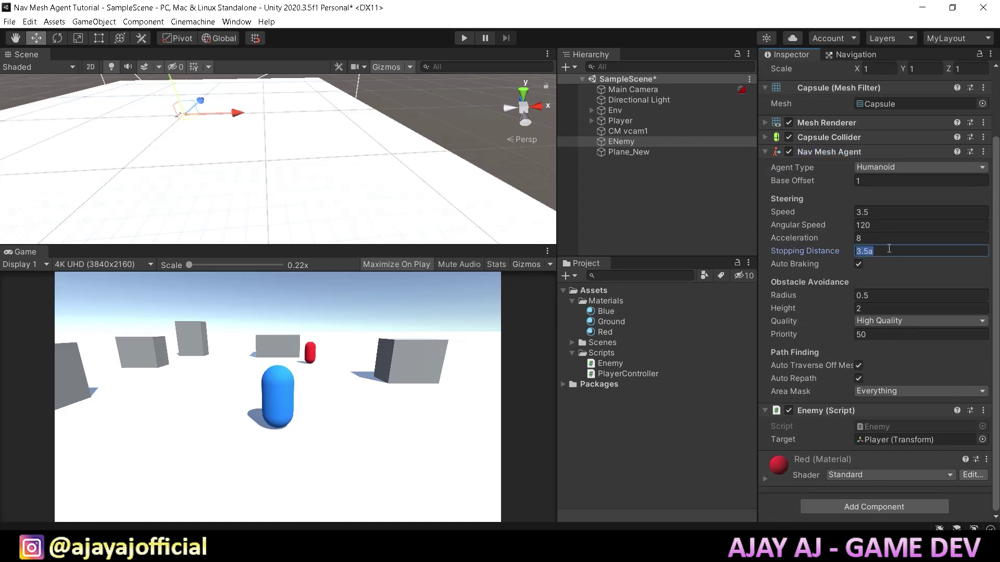
pyautogui.write('4')
# - Run the game maximized and move the player to check the distance at which the enemy stops
pyautogui.click(471, 37)
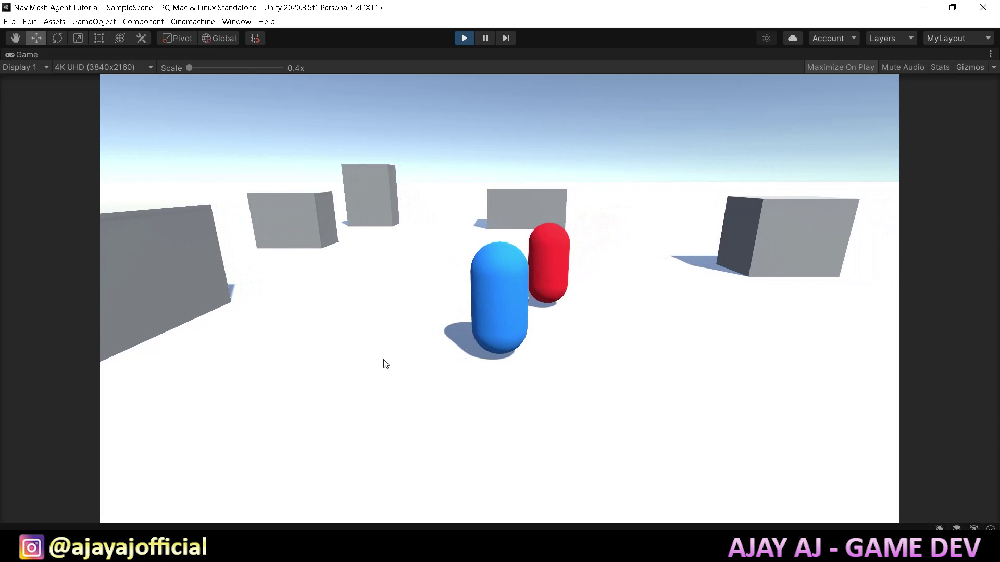
pyautogui.press('d')
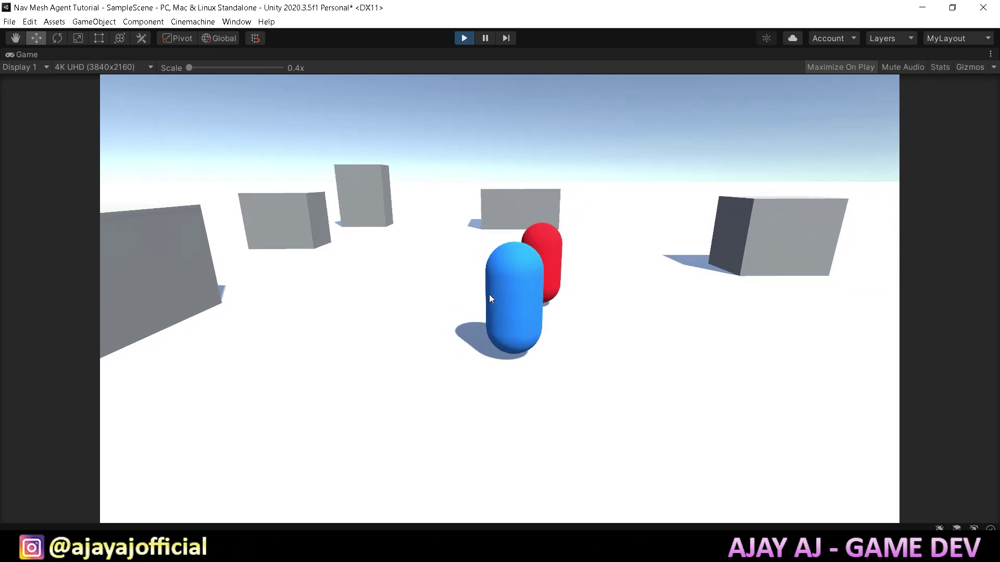
pyautogui.press('s')
pyautogui.press('a')
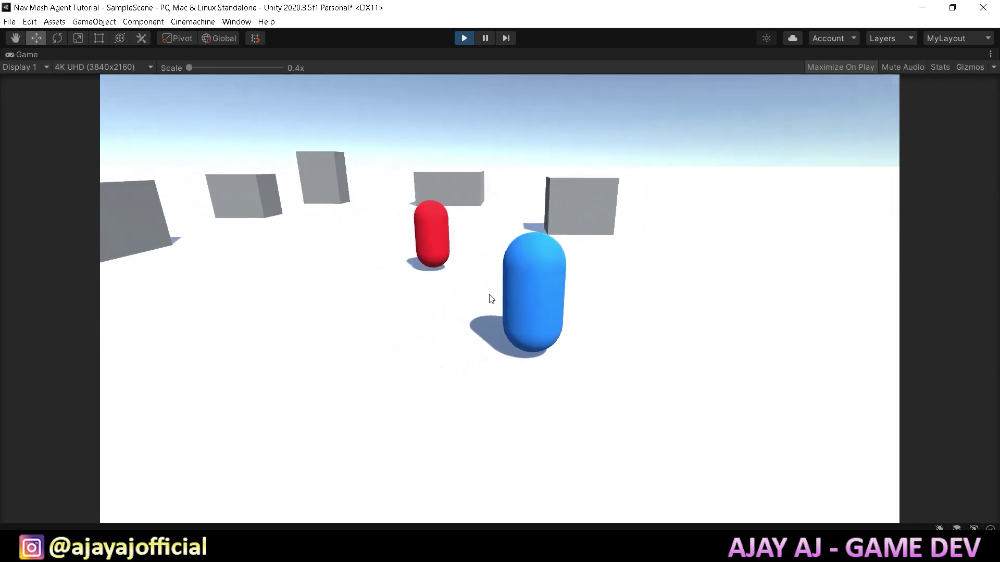